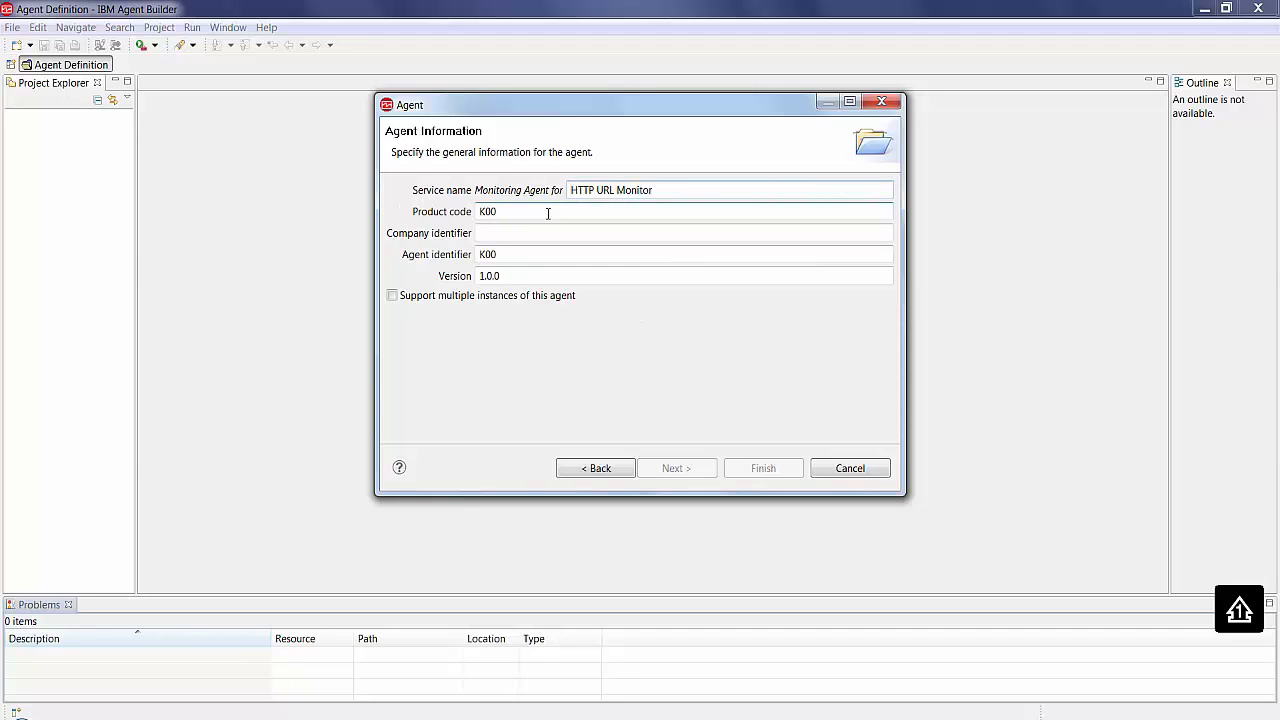
# - Set the agent's product code to K20 and company identifier to IBM, and continue to the initial data source
pyautogui.click(548, 213)
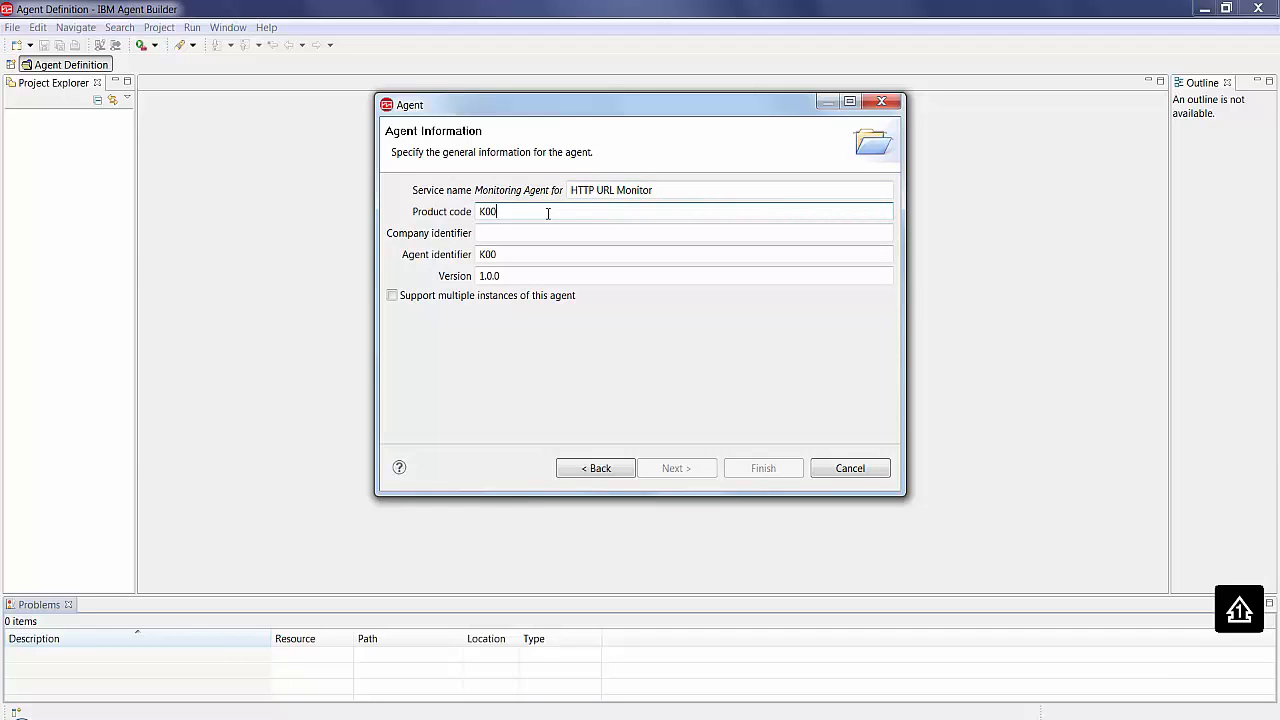
pyautogui.press('BackSpace')
pyautogui.press('BackSpace')
pyautogui.write('2')
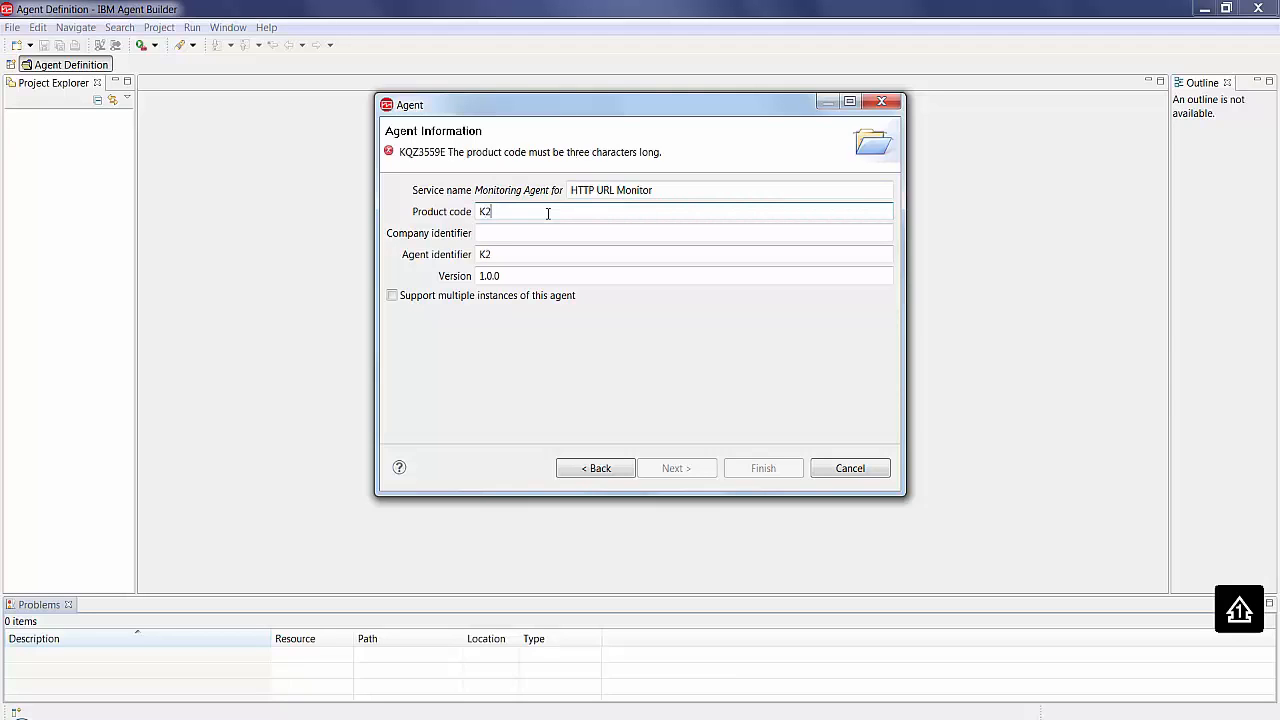
pyautogui.write('0')
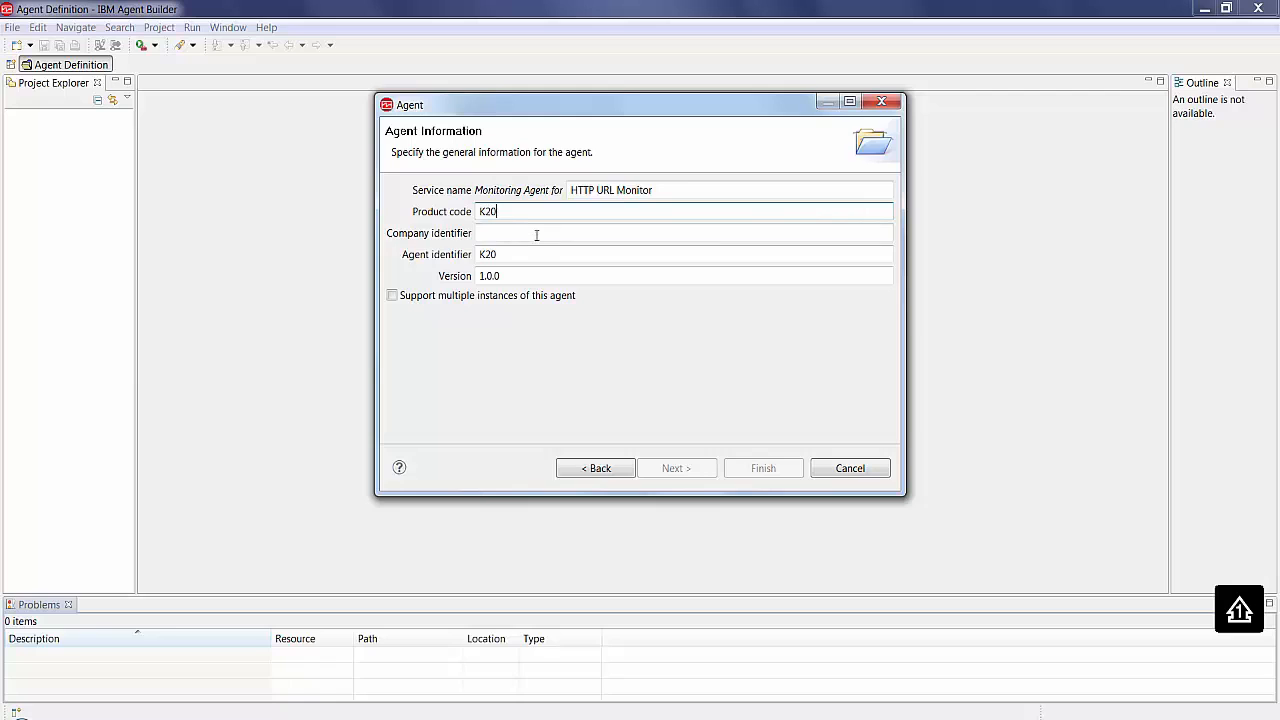
pyautogui.write('IBM')
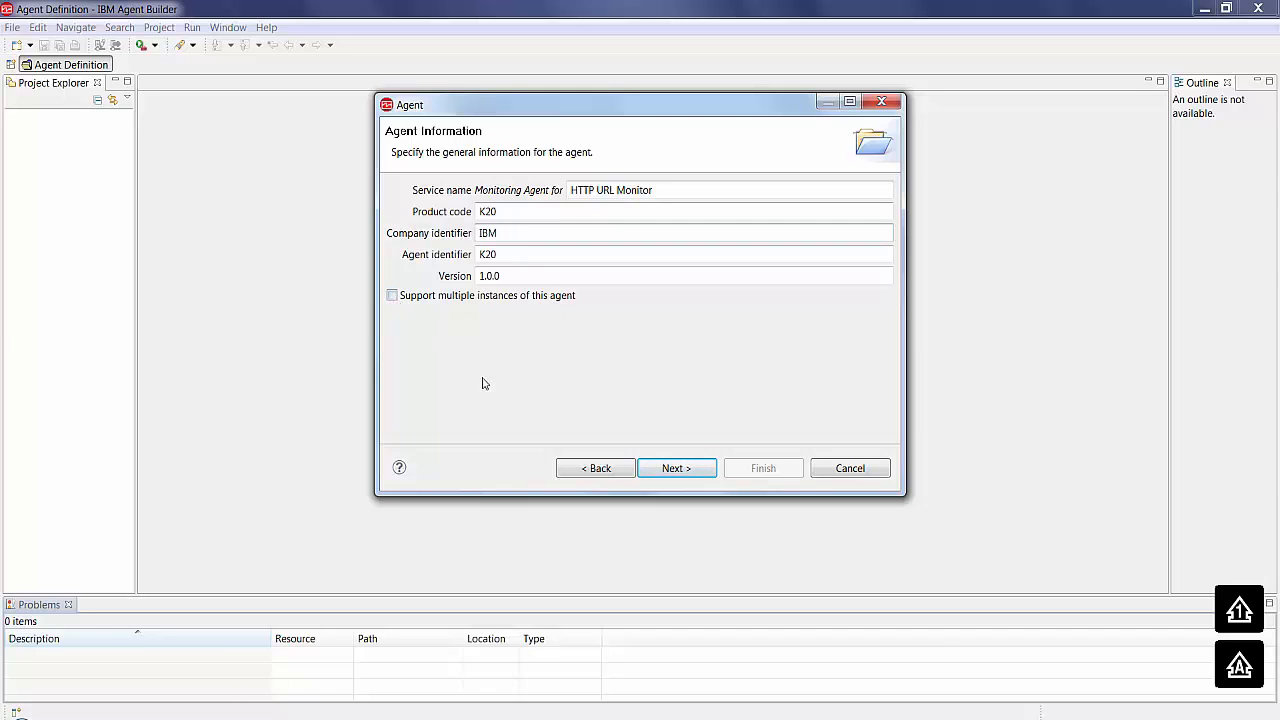
pyautogui.click(686, 472)
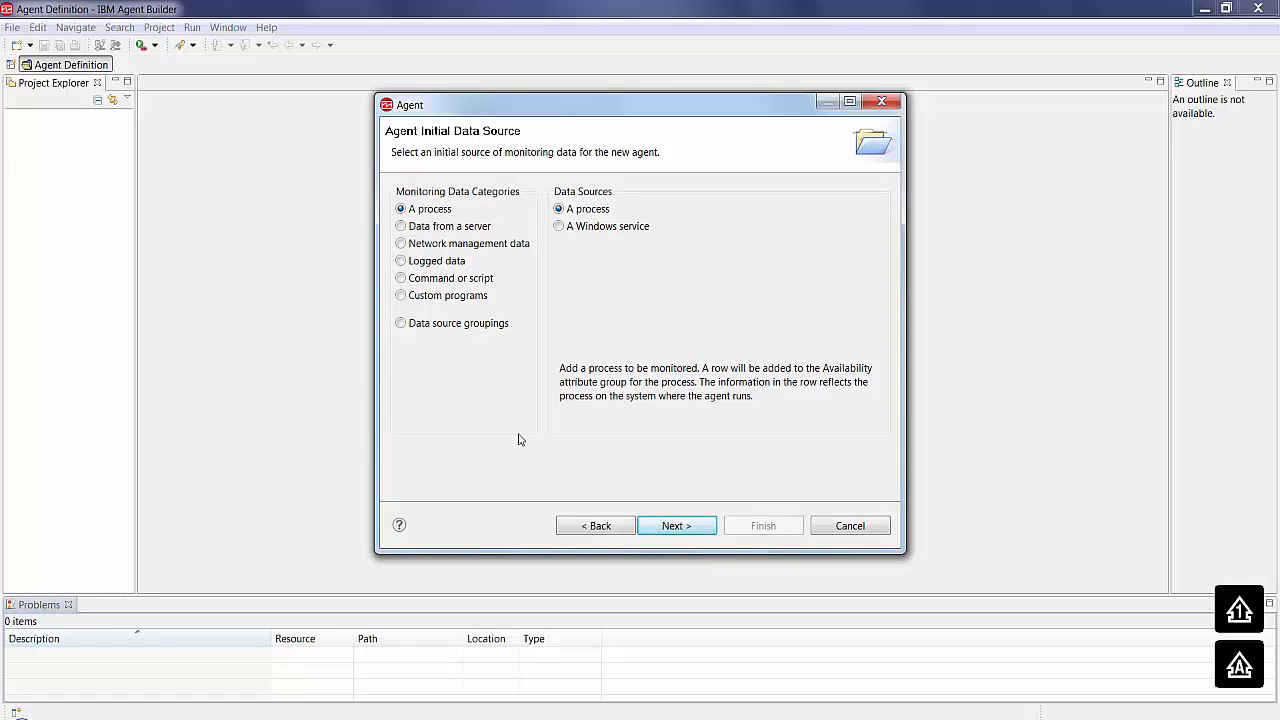
# - Choose HTTP under data from a server as the agent's initial data source and continue to the HTTP information
pyautogui.click(401, 227)
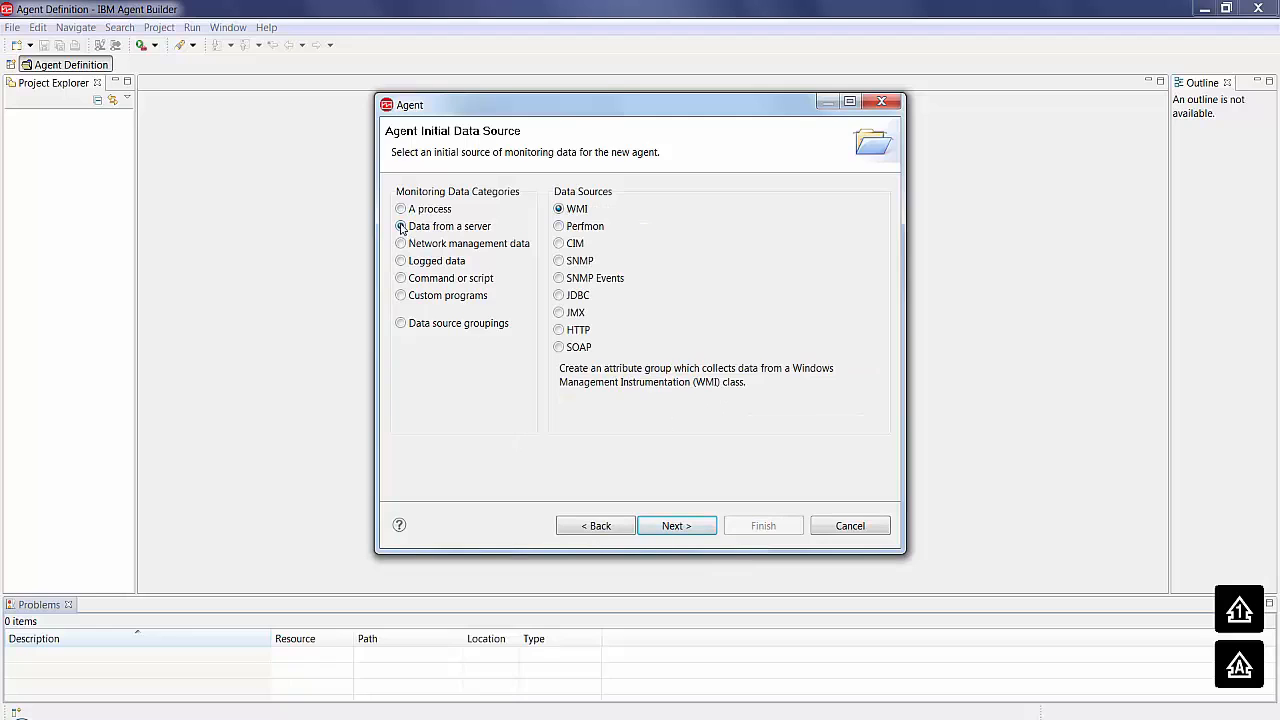
pyautogui.click(560, 332)
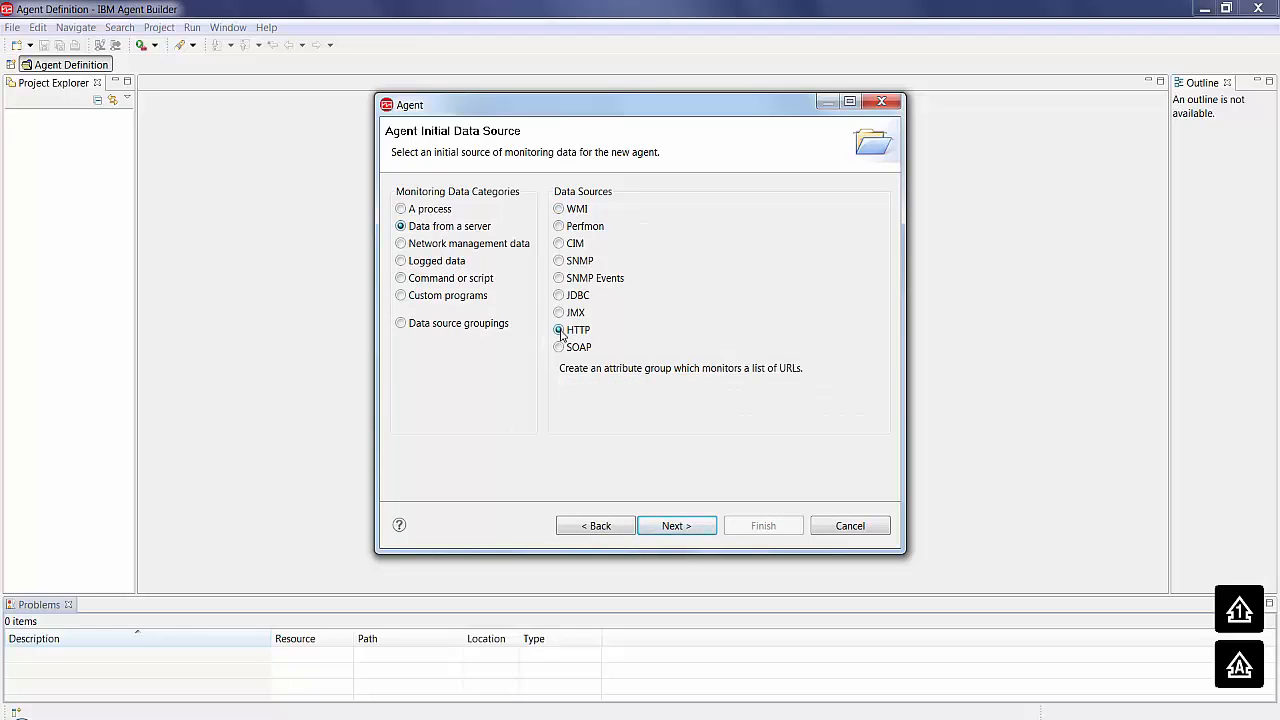
pyautogui.click(676, 527)
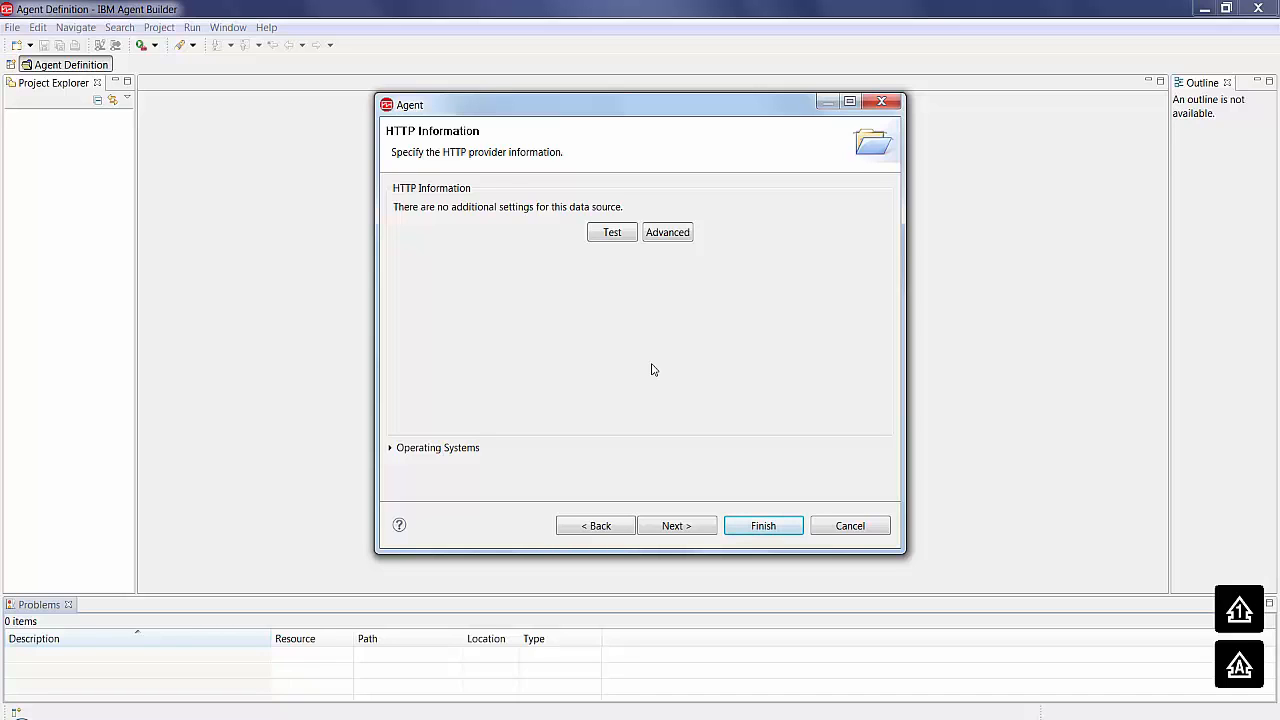
# - Set up an HTTP test of the URL monitoring attribute group using the file C:\ITMAgentBuilder\URL monitoring\URLs.txt
pyautogui.click(612, 232)
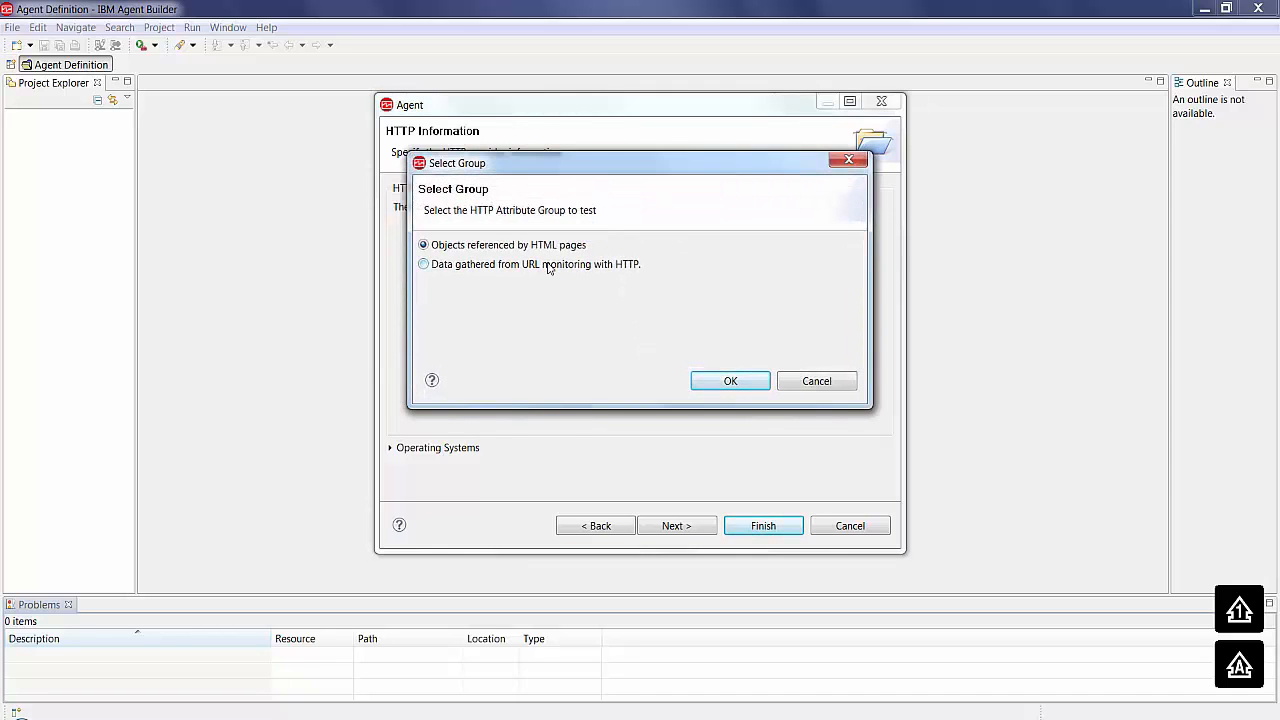
pyautogui.click(548, 267)
pyautogui.click(737, 381)
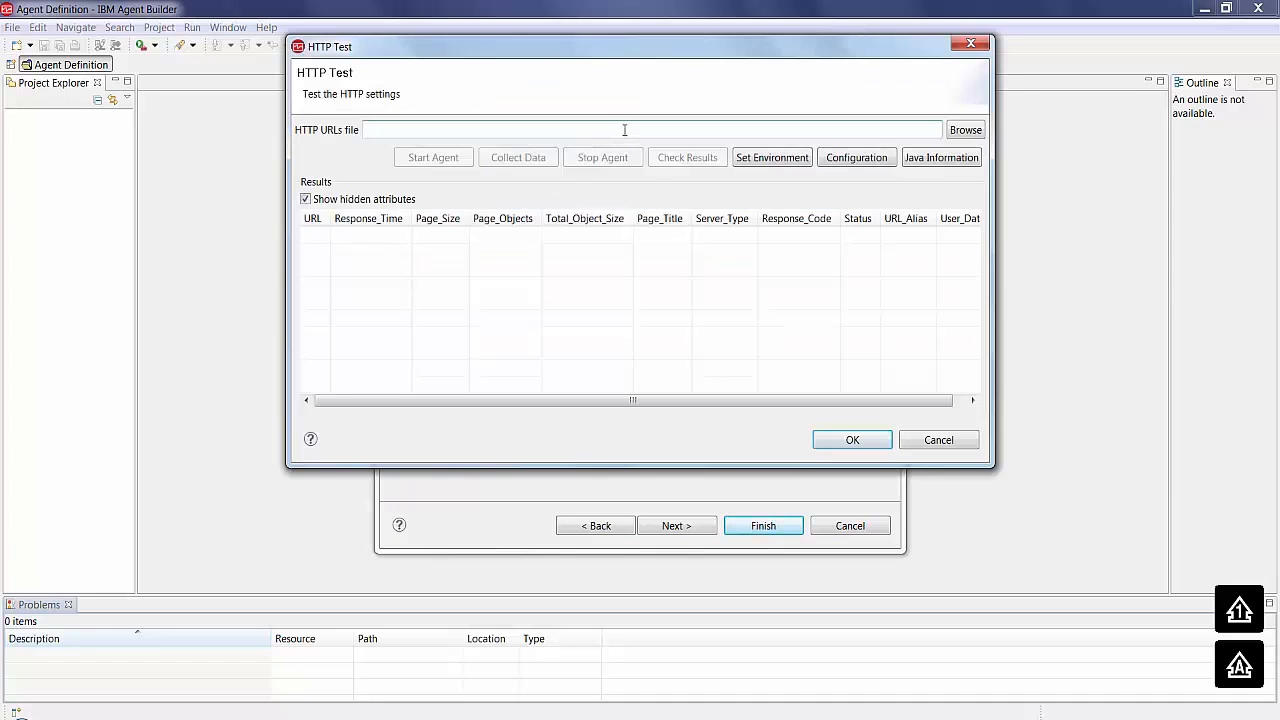
pyautogui.click(962, 131)
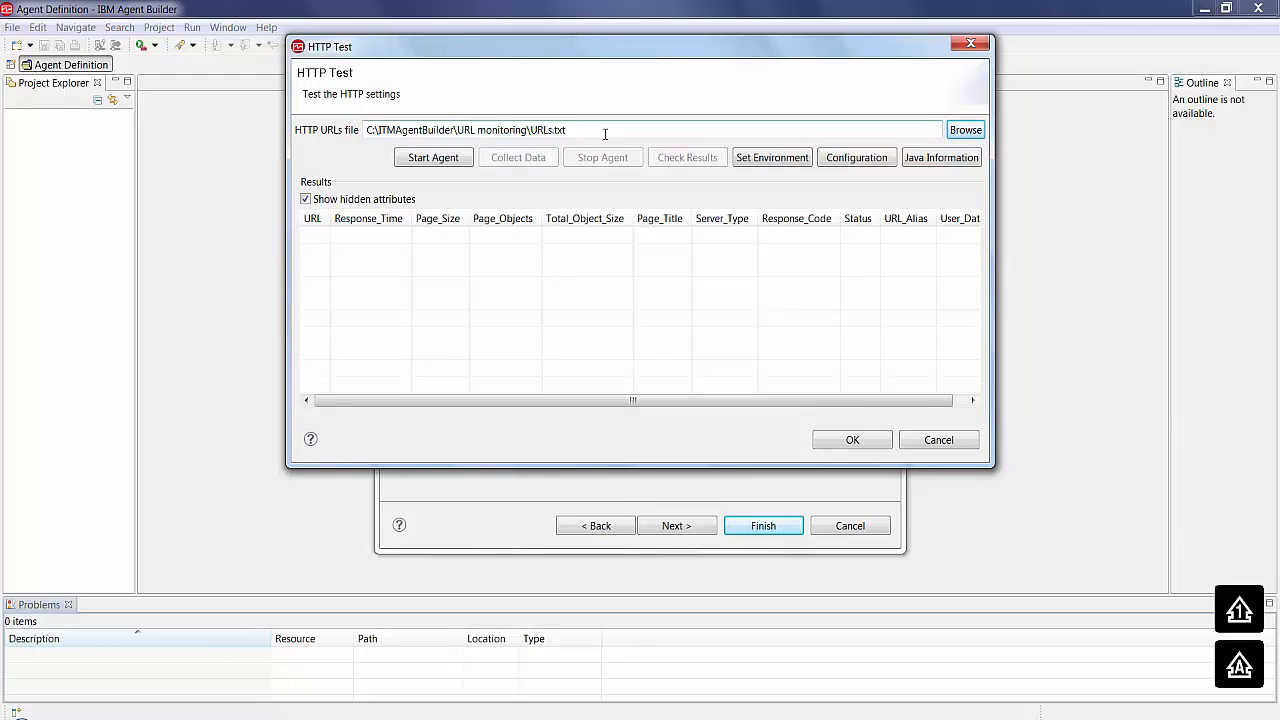
# - Start the test agent, collect data for the listed URLs, and look through the result columns
pyautogui.click(426, 163)
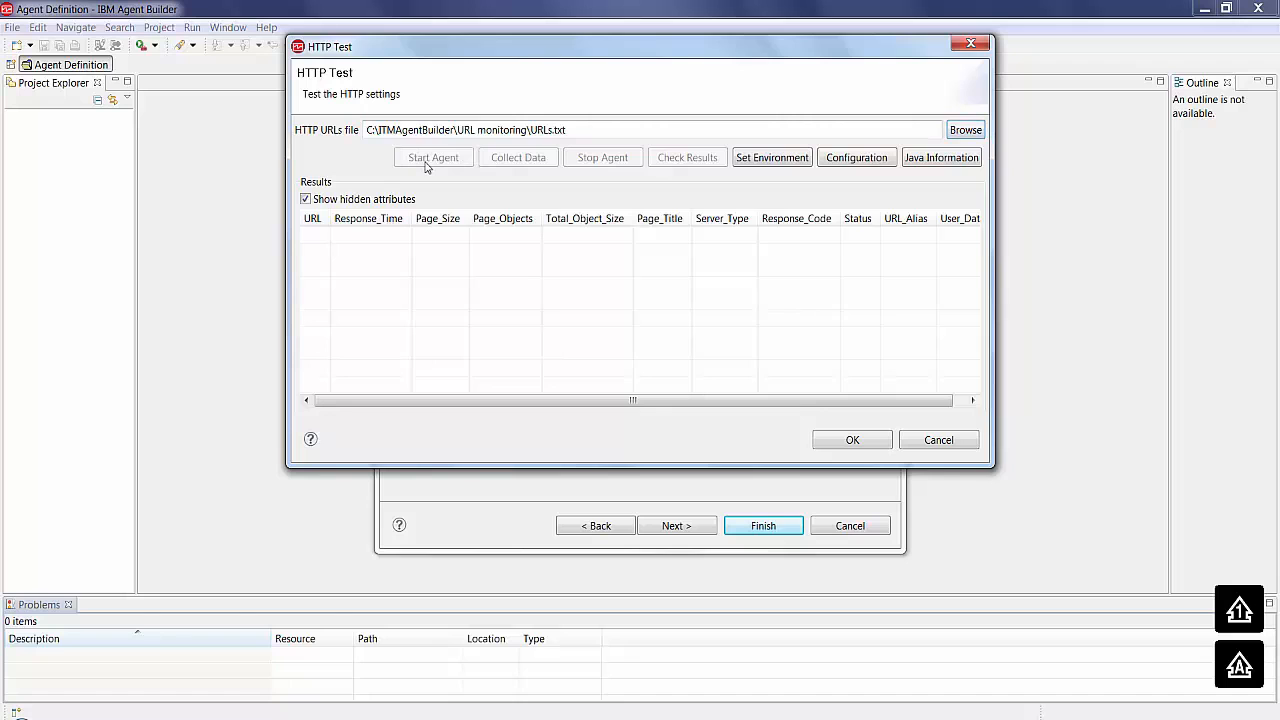
pyautogui.click(520, 164)
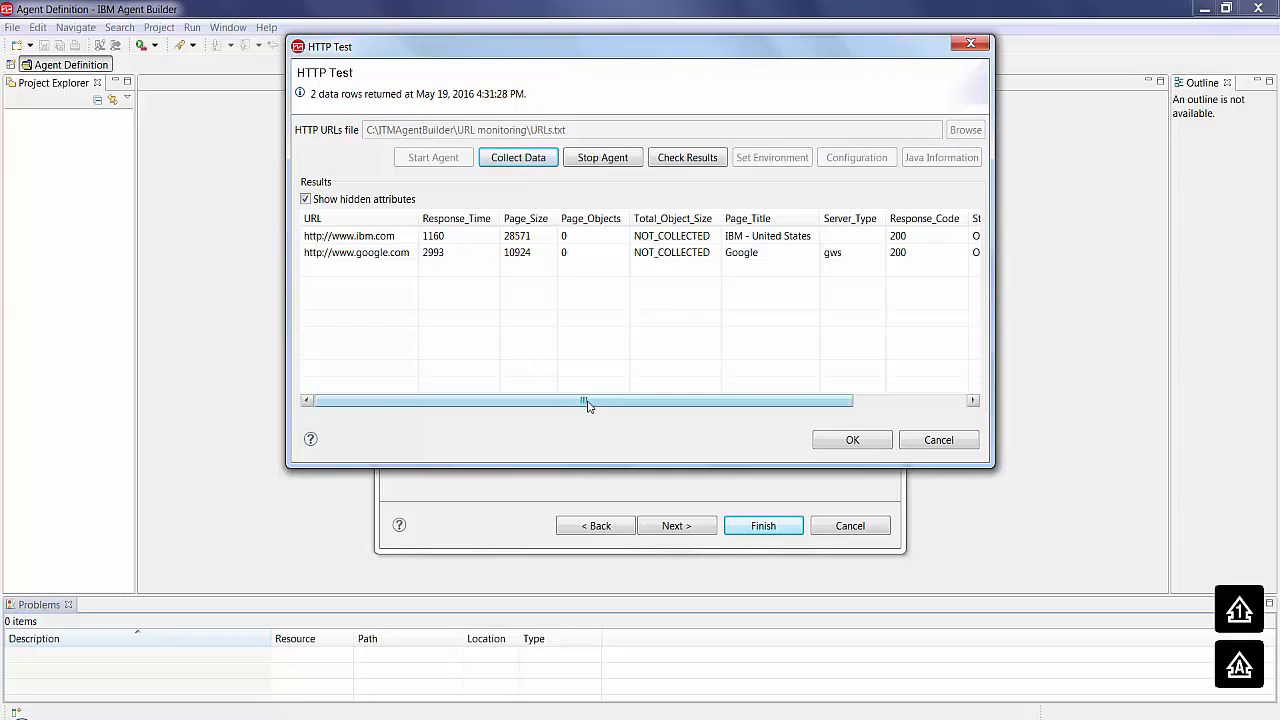
pyautogui.moveTo(587, 400); pyautogui.dragTo(704, 420)
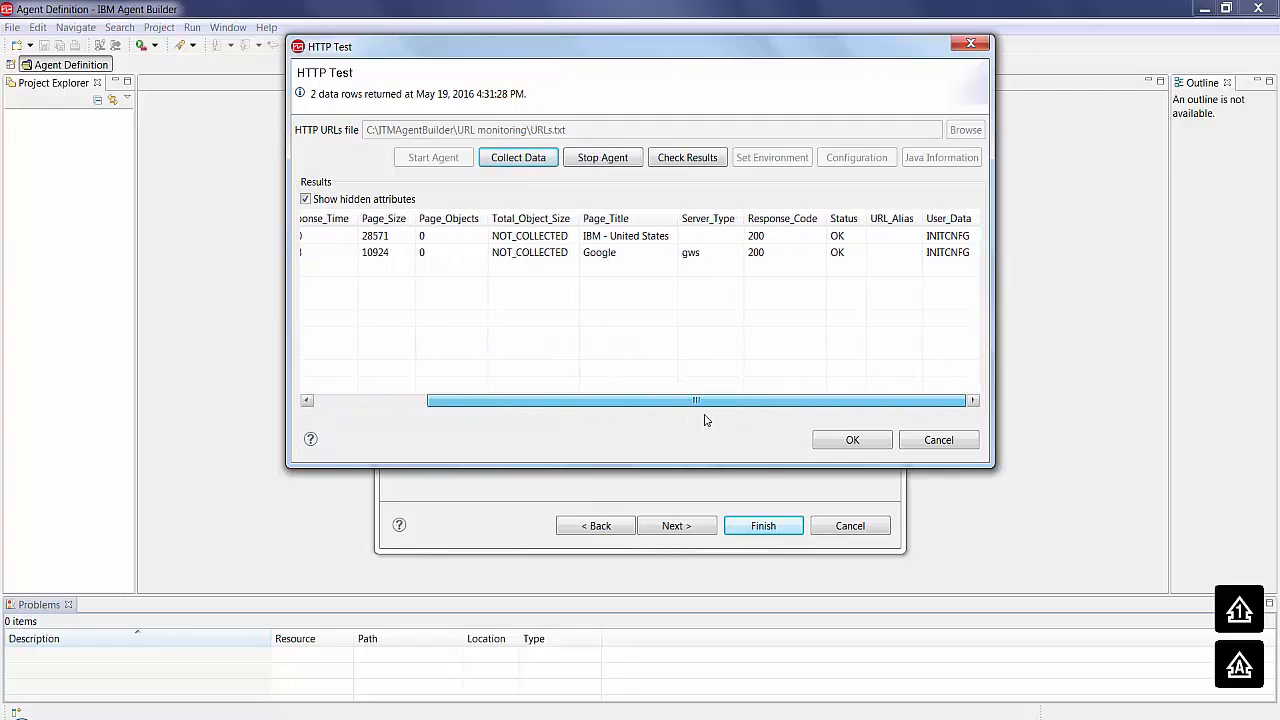
# - Check the data collection status of the tested attribute group, including its error code and collection times
pyautogui.click(687, 159)
pyautogui.moveTo(563, 263); pyautogui.dragTo(571, 265)
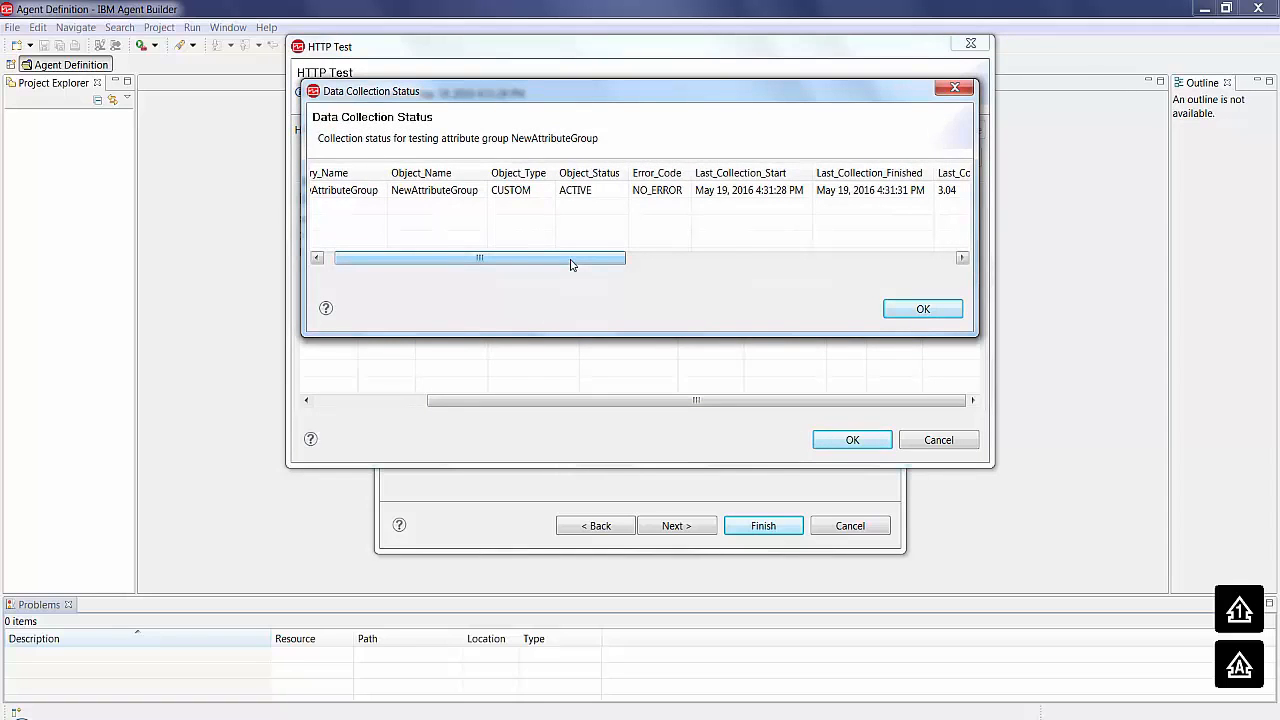
pyautogui.moveTo(571, 265); pyautogui.dragTo(686, 266)
pyautogui.click(900, 318)
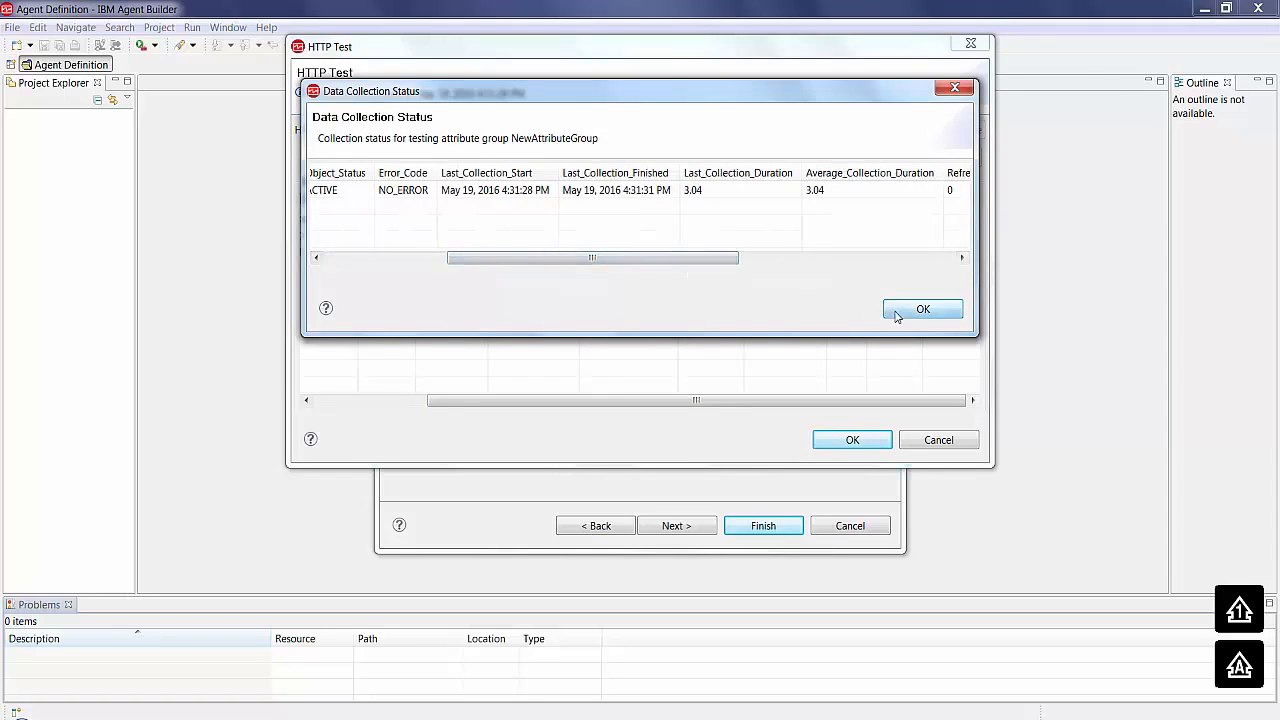
# - Stop and close the HTTP test, and complete the new agent with the URL_Objects and Managed_URLs data sources
pyautogui.click(614, 160)
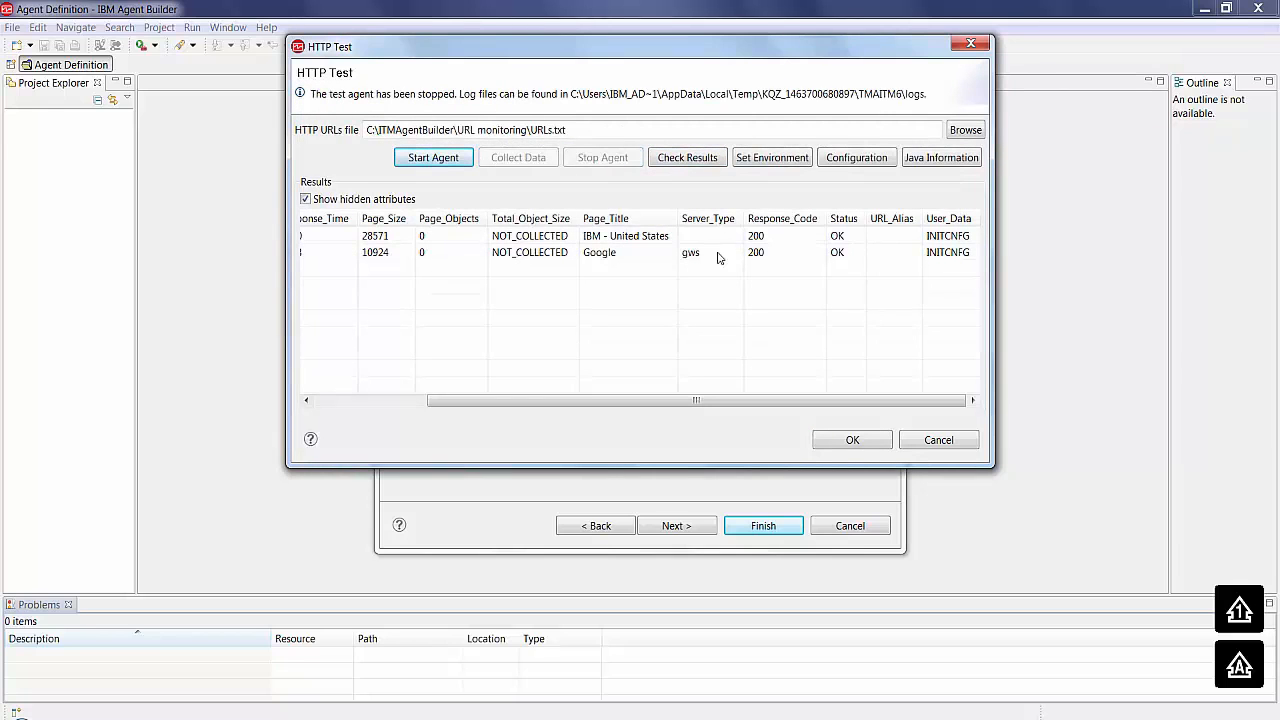
pyautogui.click(852, 440)
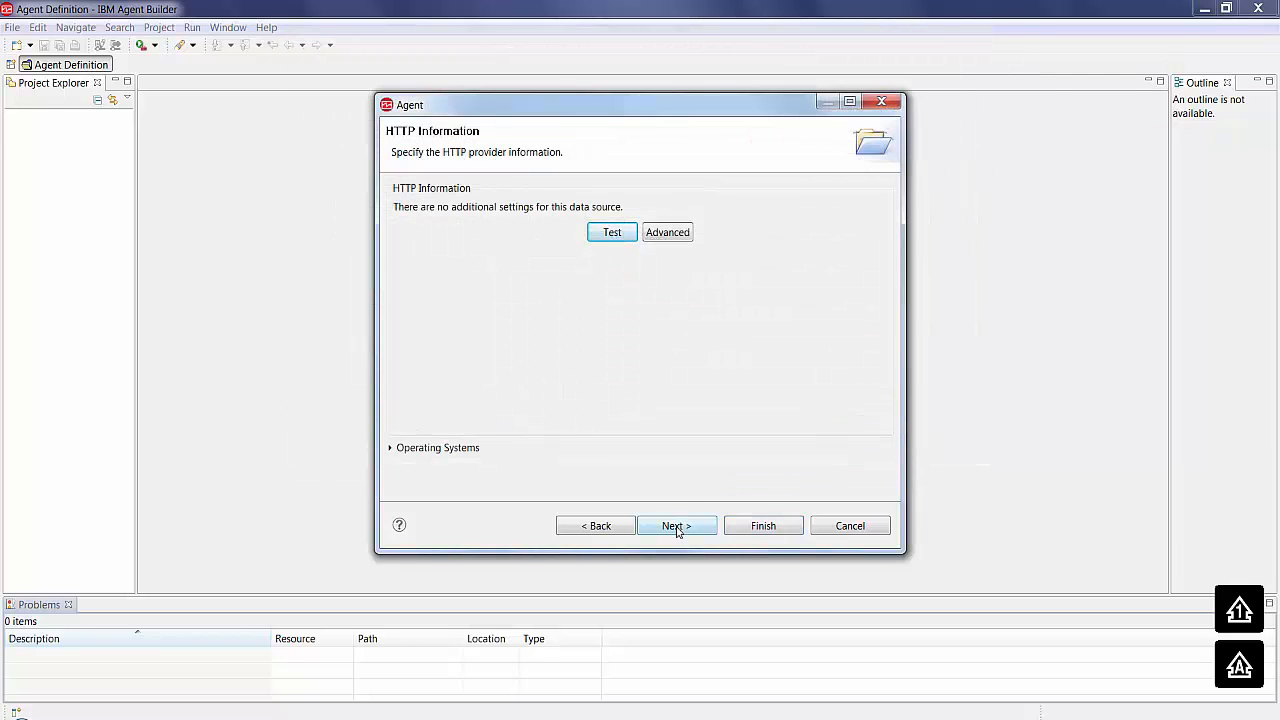
pyautogui.click(677, 528)
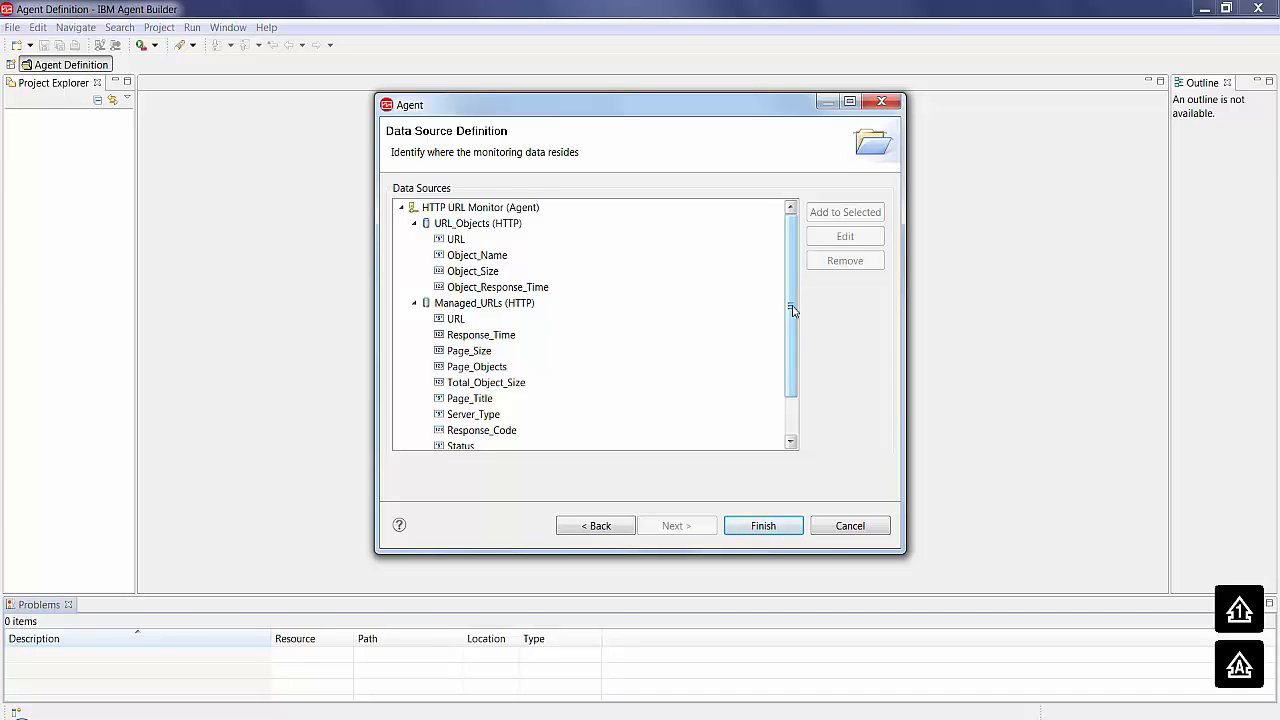
pyautogui.click(770, 527)
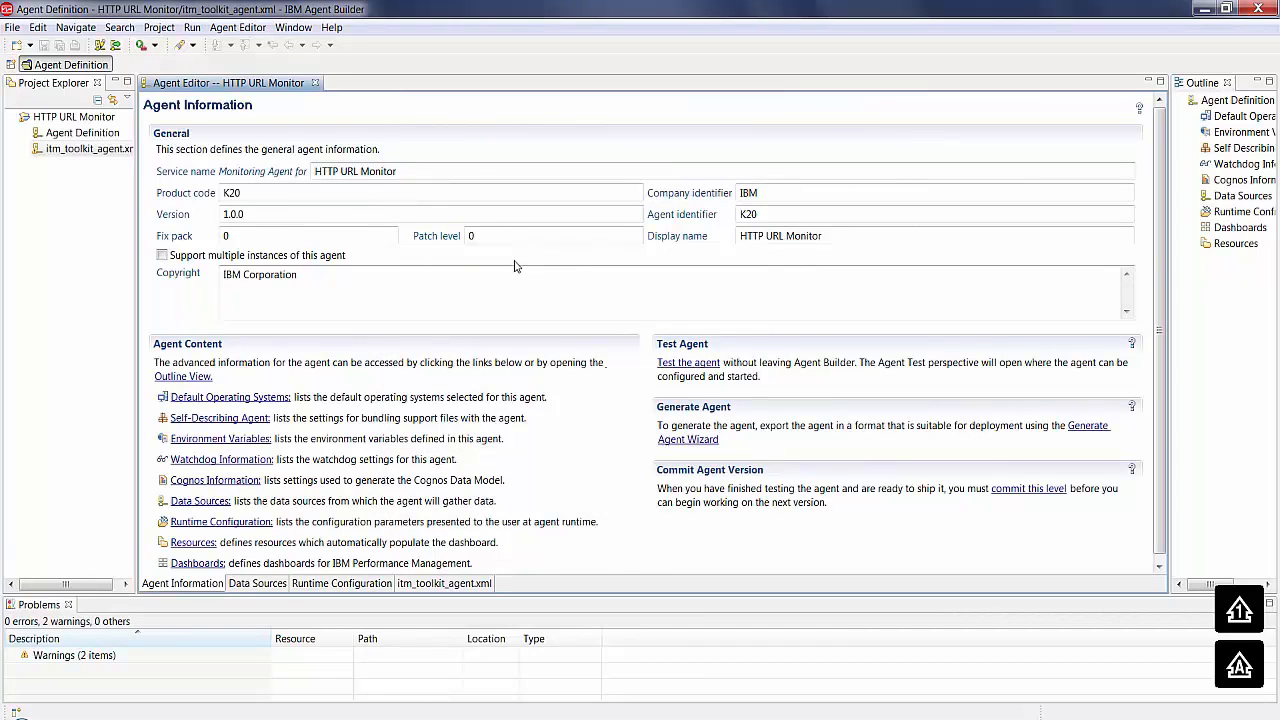
# - Set the HTTP URLs File runtime property's Windows default value to C:\ITMAgentBuilder\URL monitoring\URLs.txt
pyautogui.click(337, 586)
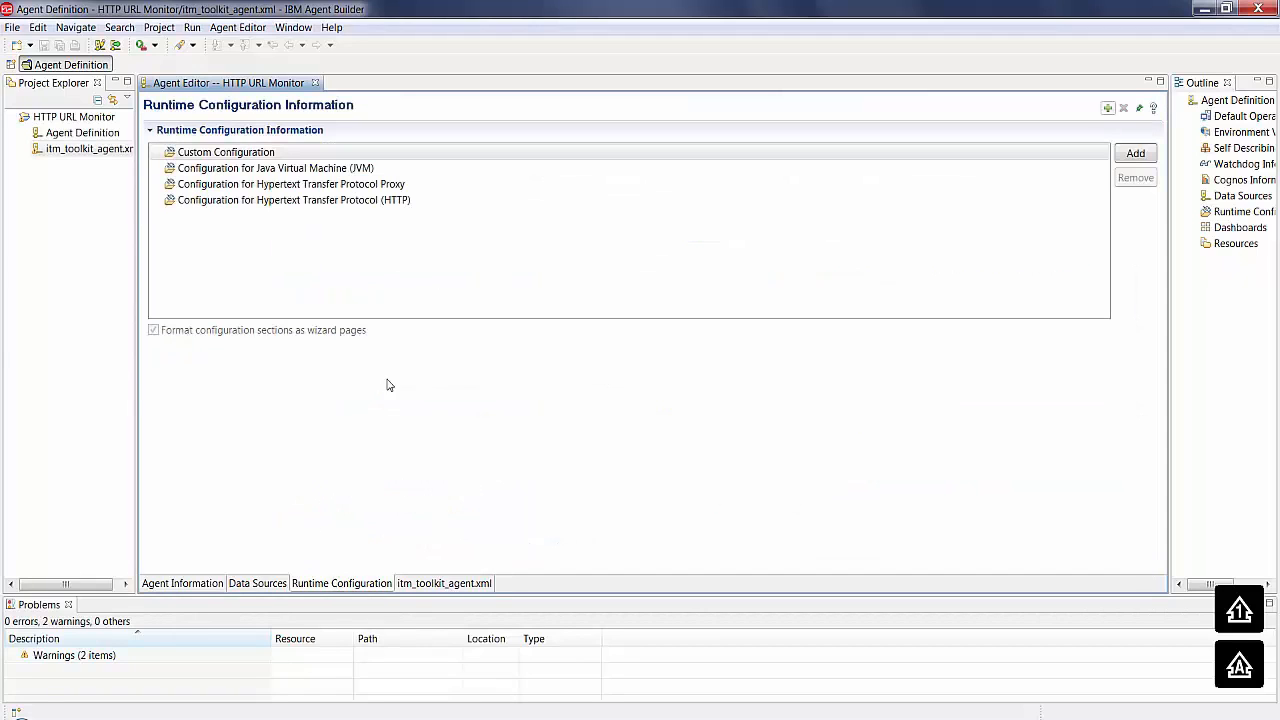
pyautogui.click(157, 202)
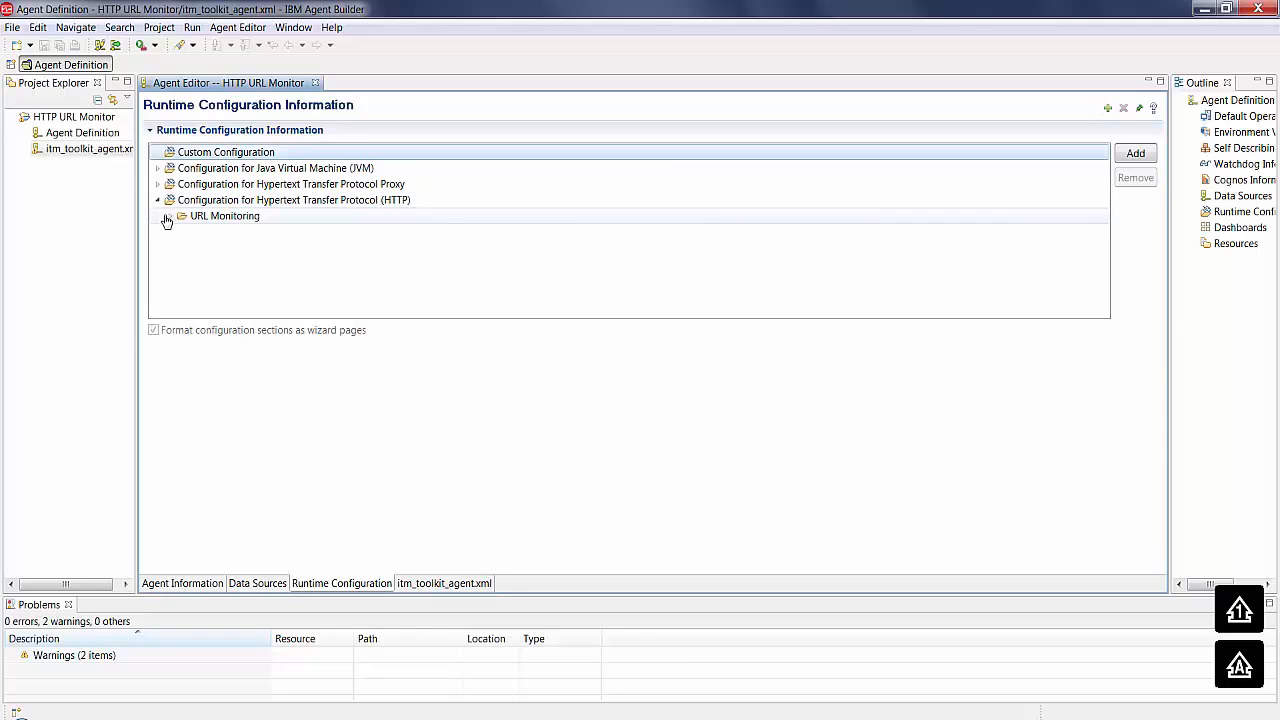
pyautogui.click(167, 220)
pyautogui.click(170, 216)
pyautogui.click(236, 231)
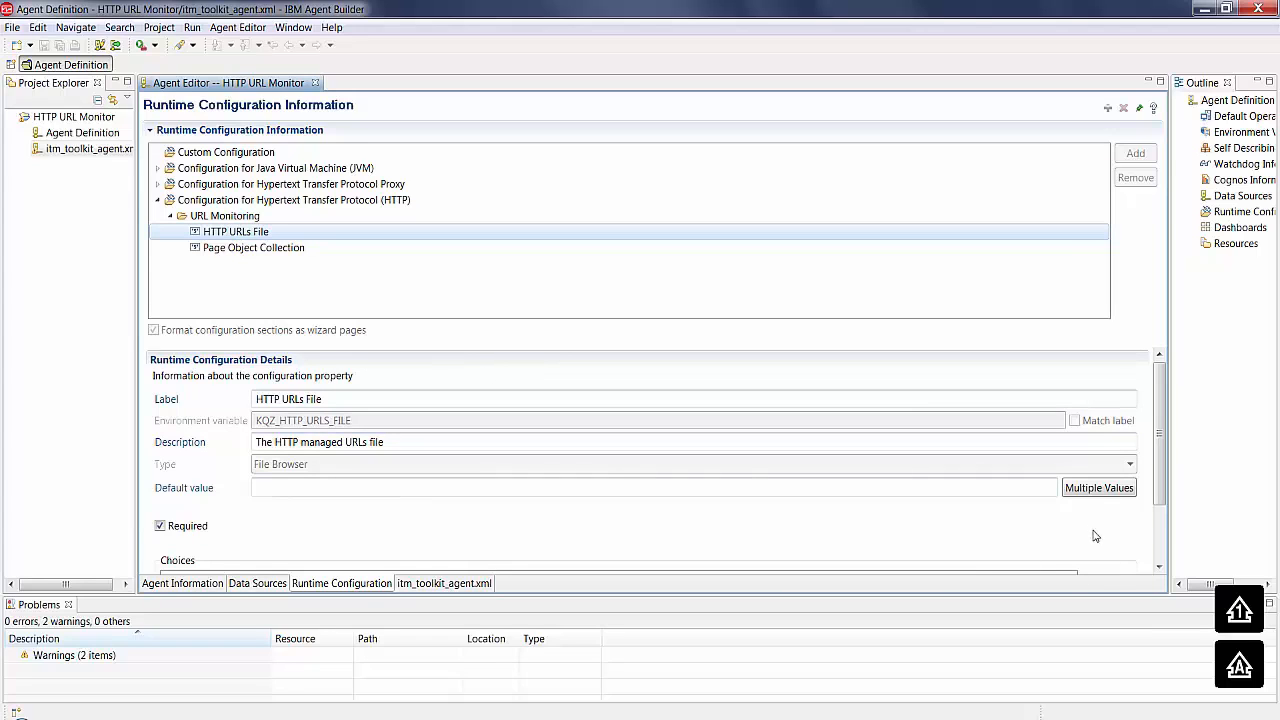
pyautogui.click(1090, 490)
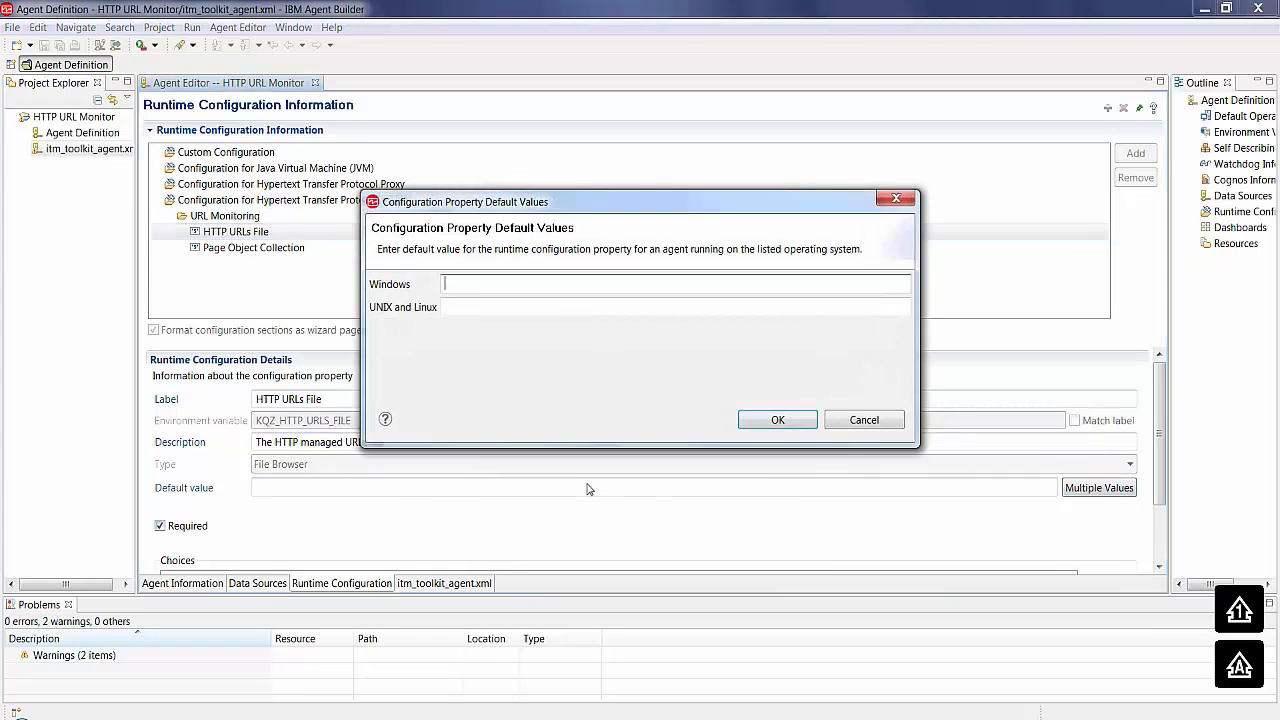
pyautogui.click(493, 289)
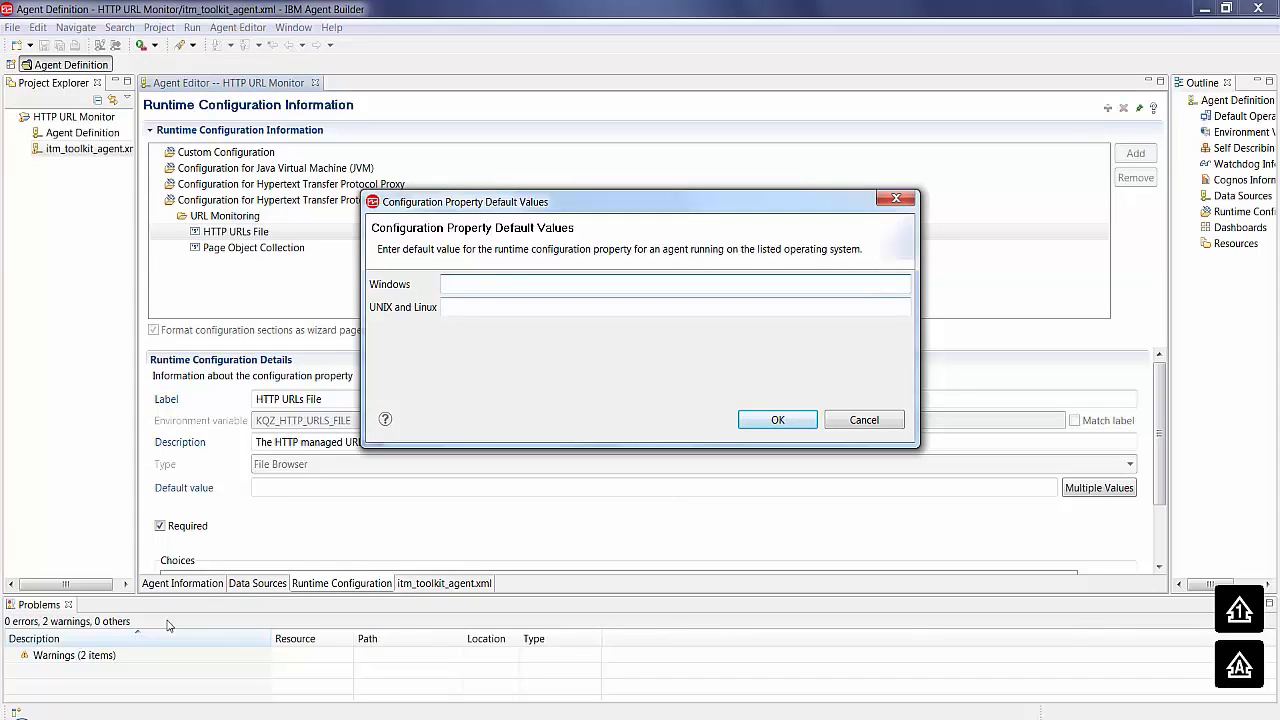
pyautogui.write('C:\\ITMAgentBuilder\\URL monitoring\\URLs.txt')
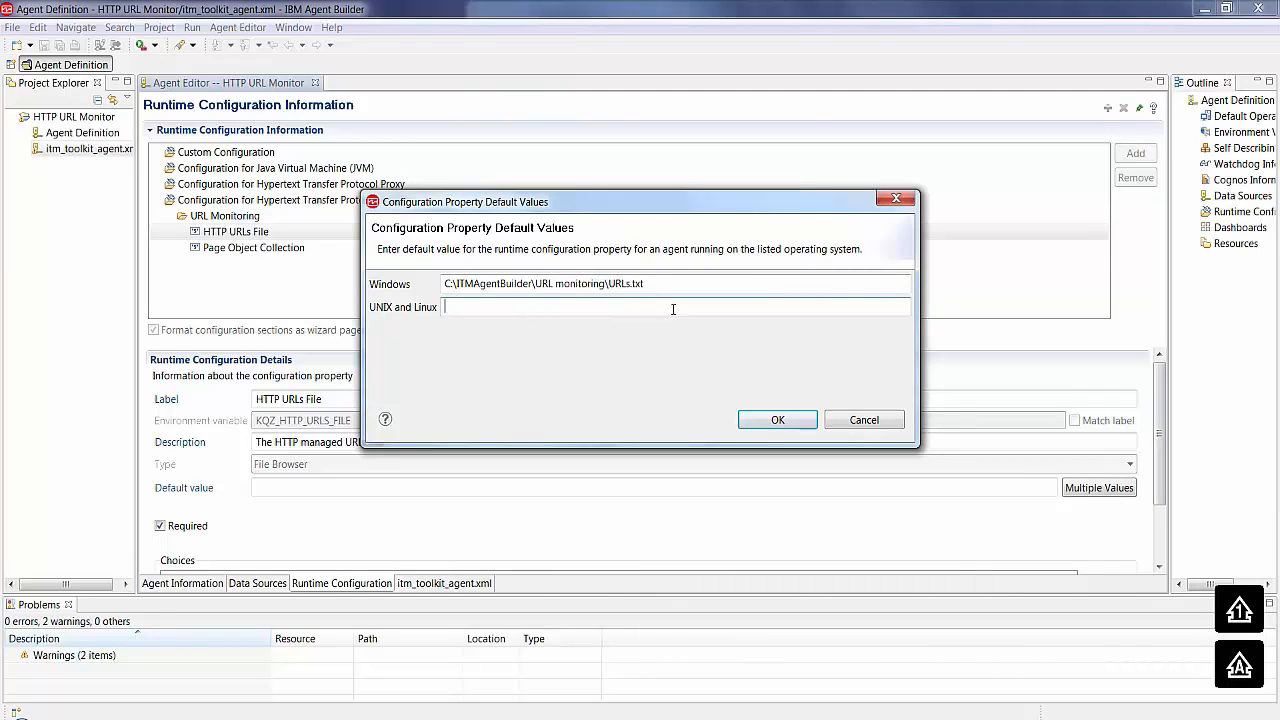
pyautogui.click(778, 420)
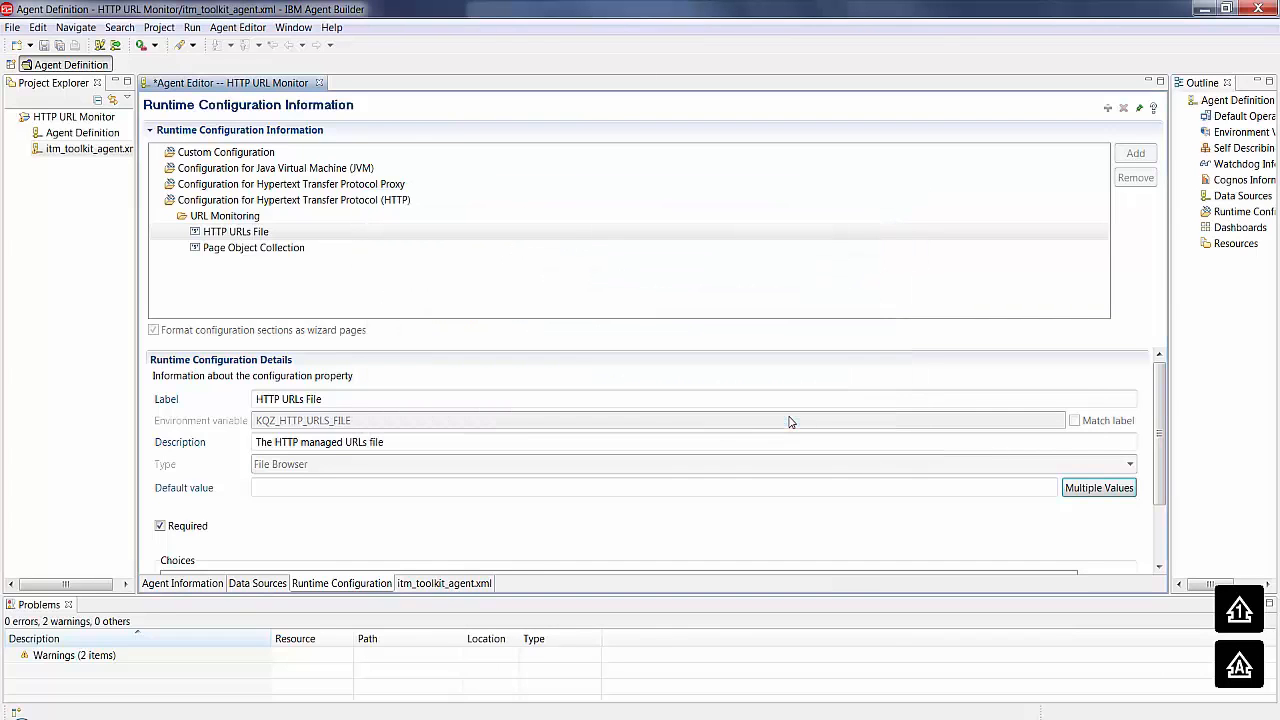
# - Save the agent definition and examine the URLs file default value in the itm_toolkit_agent.xml source
pyautogui.click(449, 585)
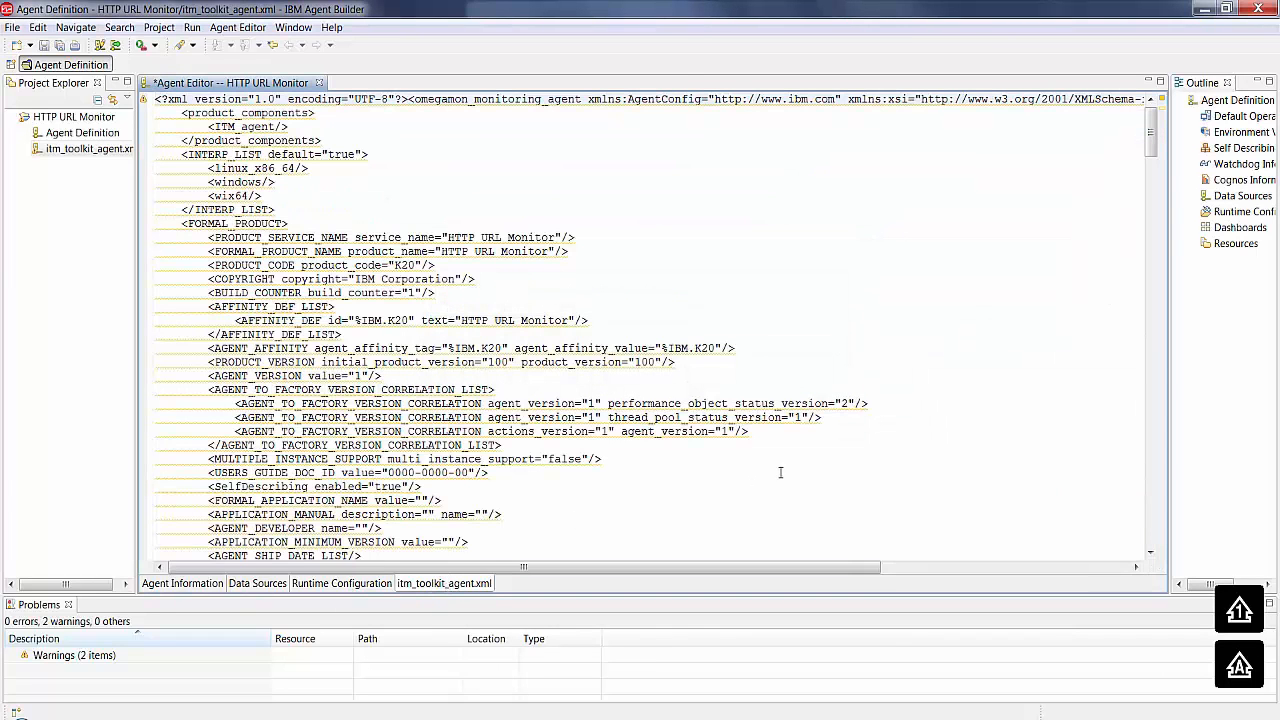
pyautogui.click(44, 46)
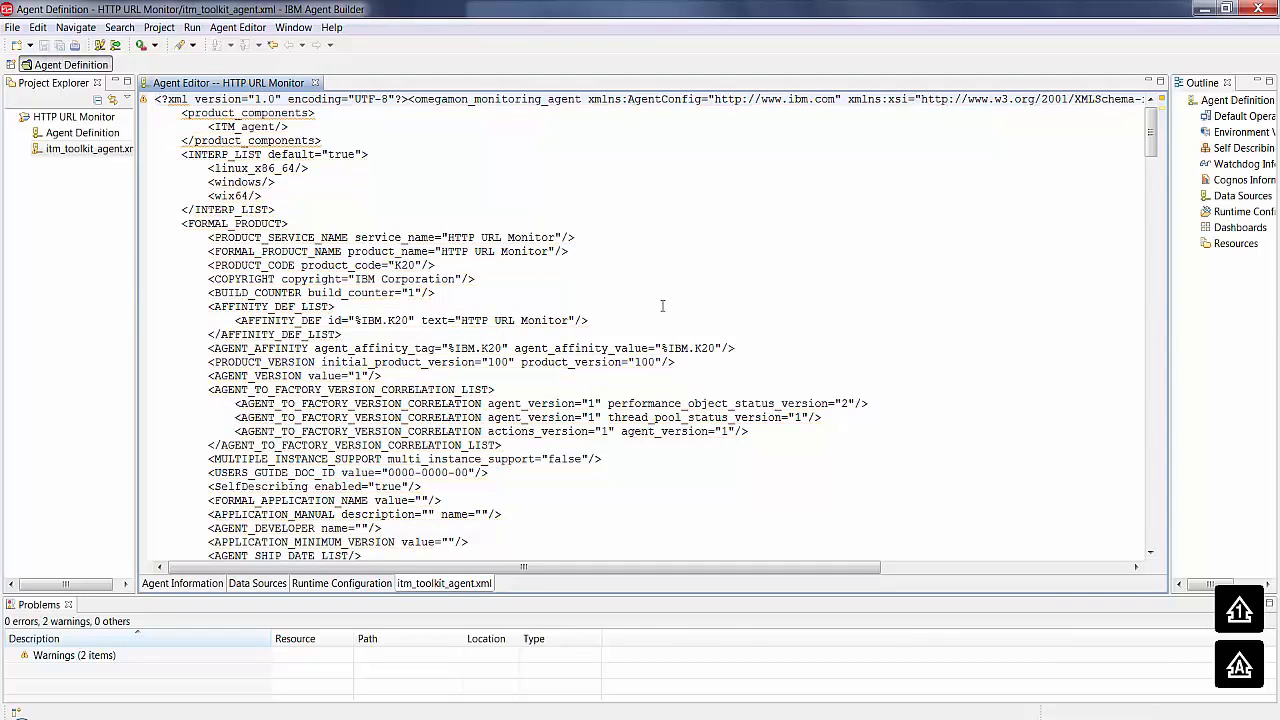
pyautogui.scroll(-8, 662, 306)
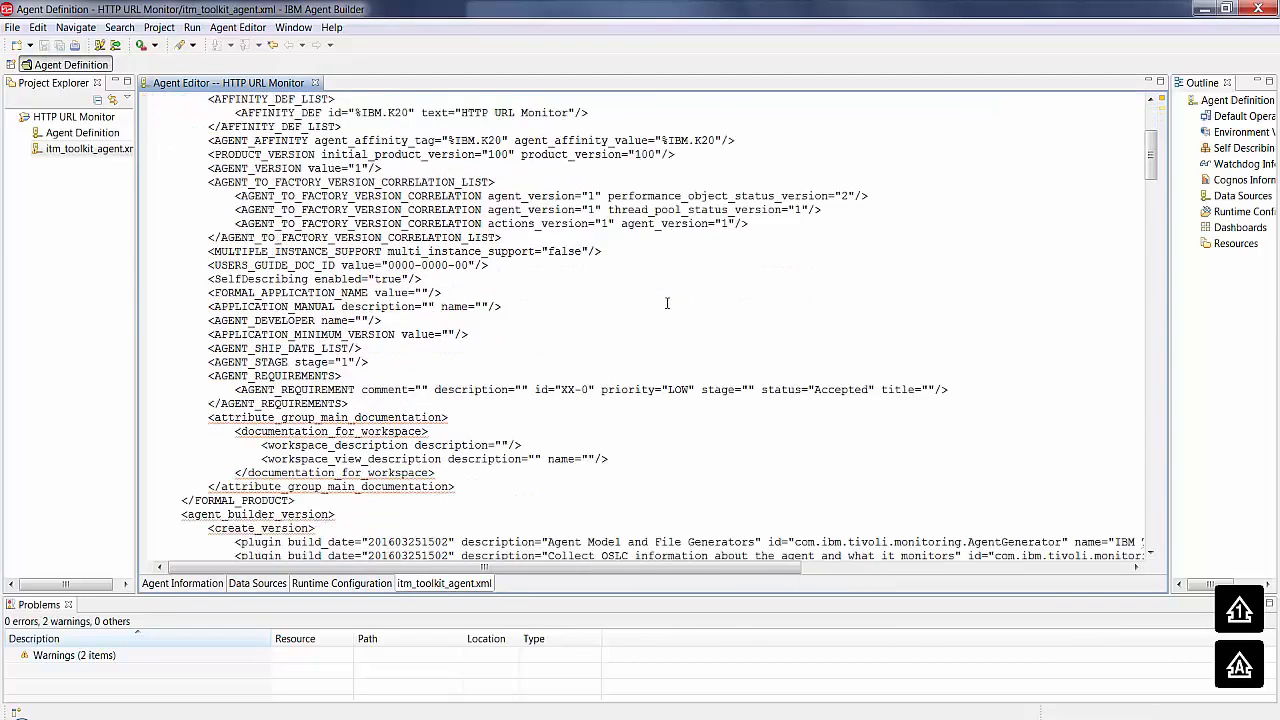
pyautogui.scroll(-5, 672, 300)
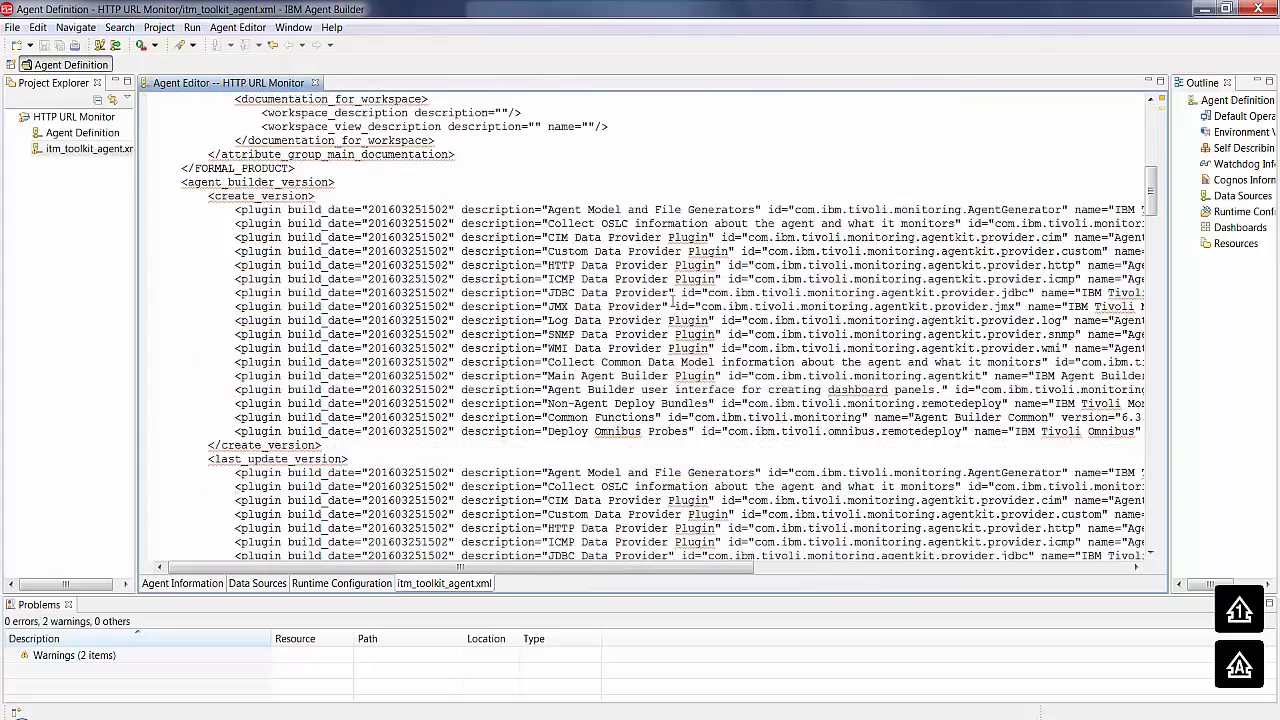
pyautogui.scroll(-4, 672, 300)
pyautogui.scroll(-5, 674, 302)
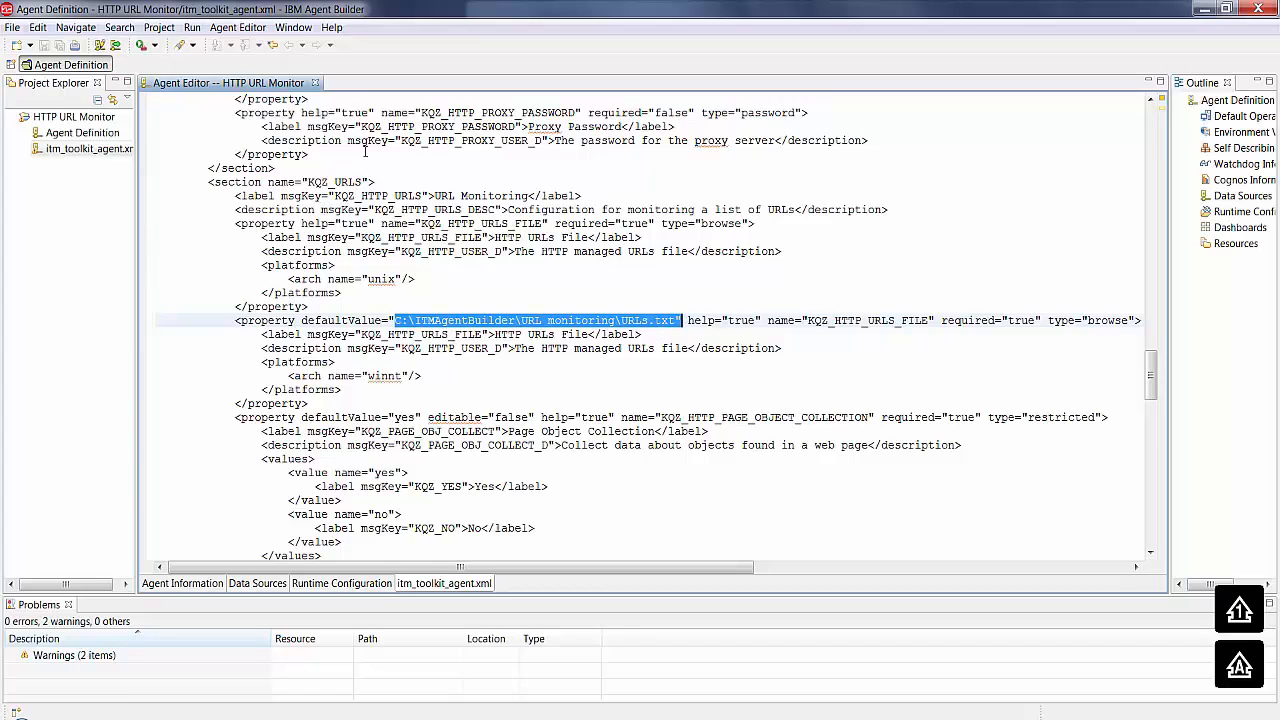
# - Generate the agent image as ZIP and TAR files in C:\Users\IBM_ADMIN, including base agent and Cognos reporting, continuing despite the project warnings
pyautogui.click(114, 48)
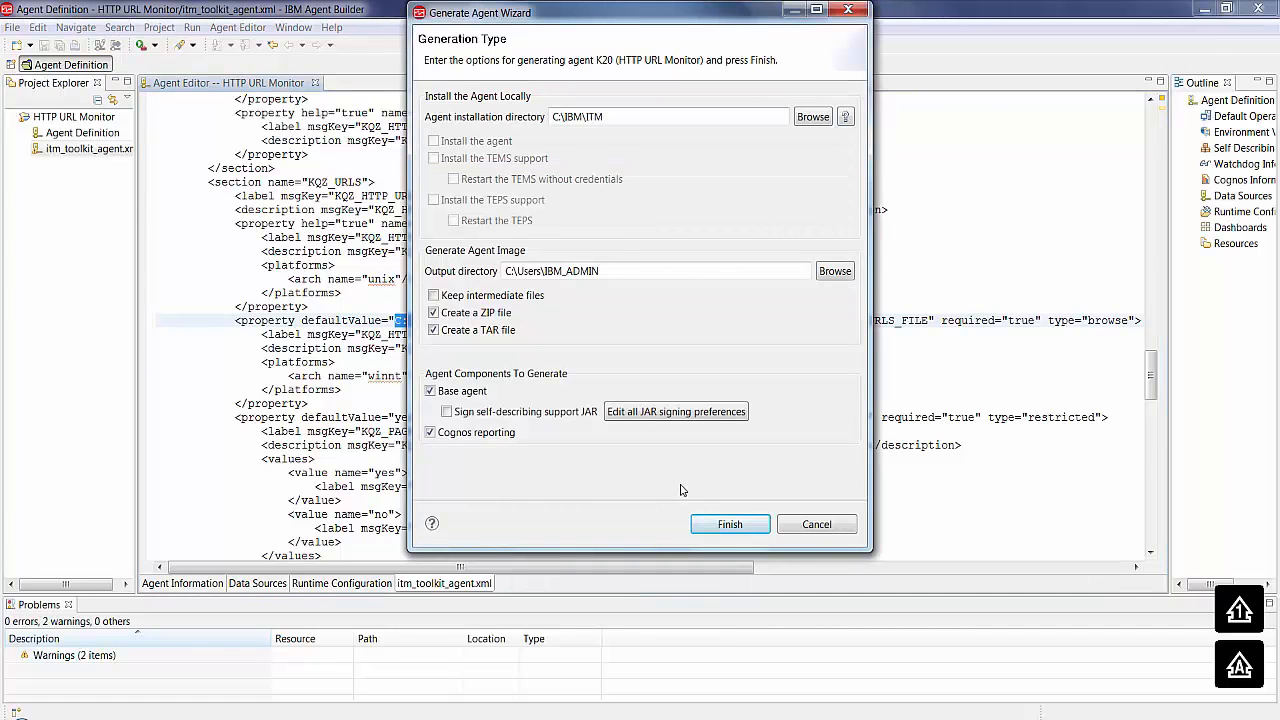
pyautogui.click(114, 46)
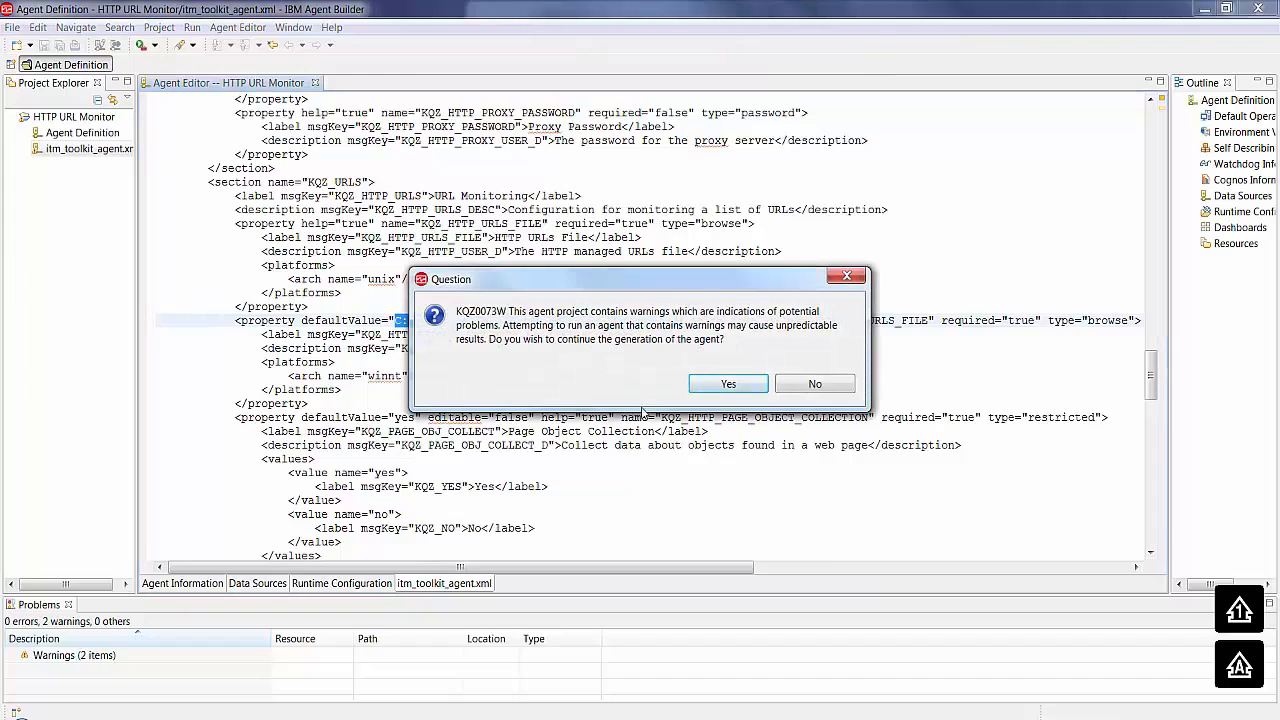
pyautogui.press('Return')
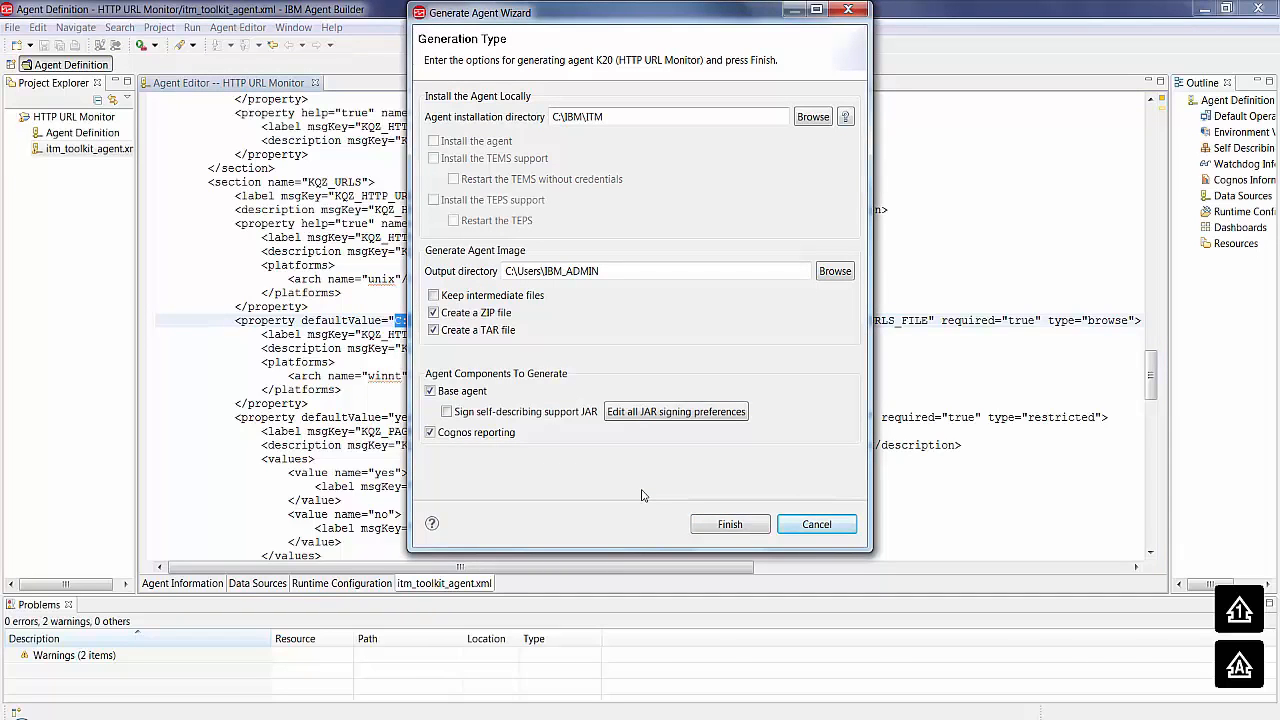
pyautogui.click(619, 272)
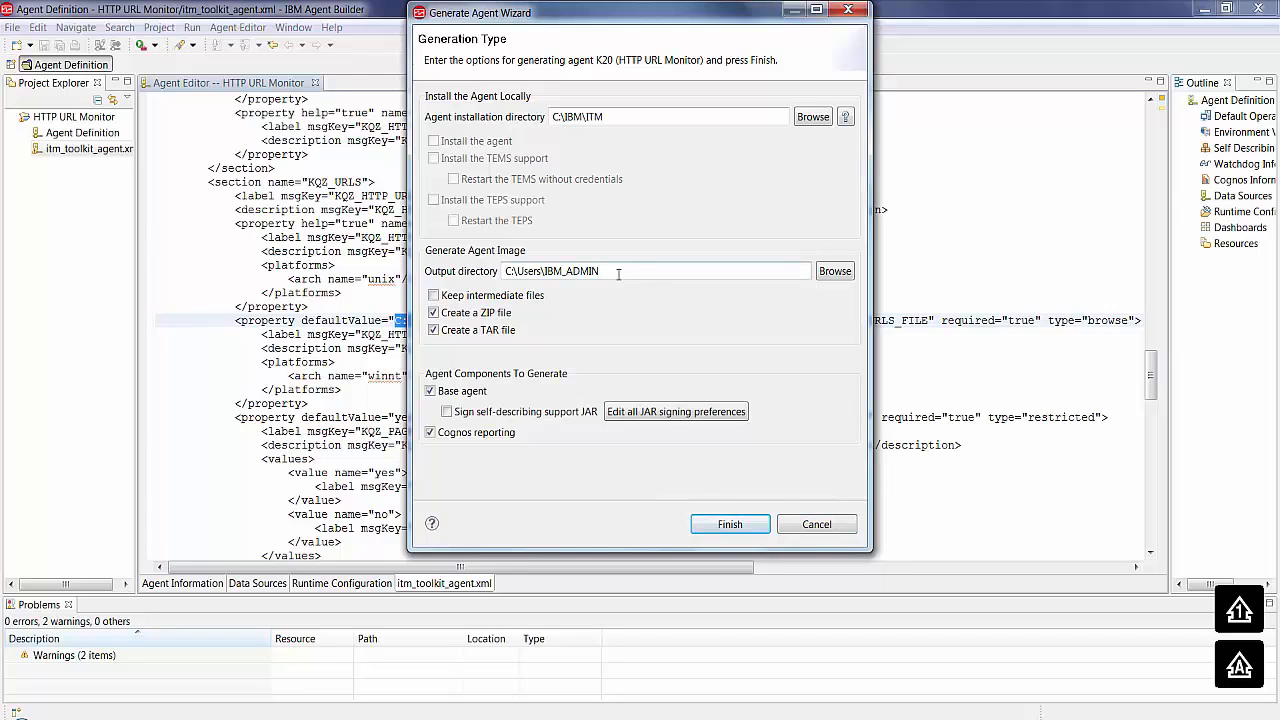
pyautogui.click(730, 524)
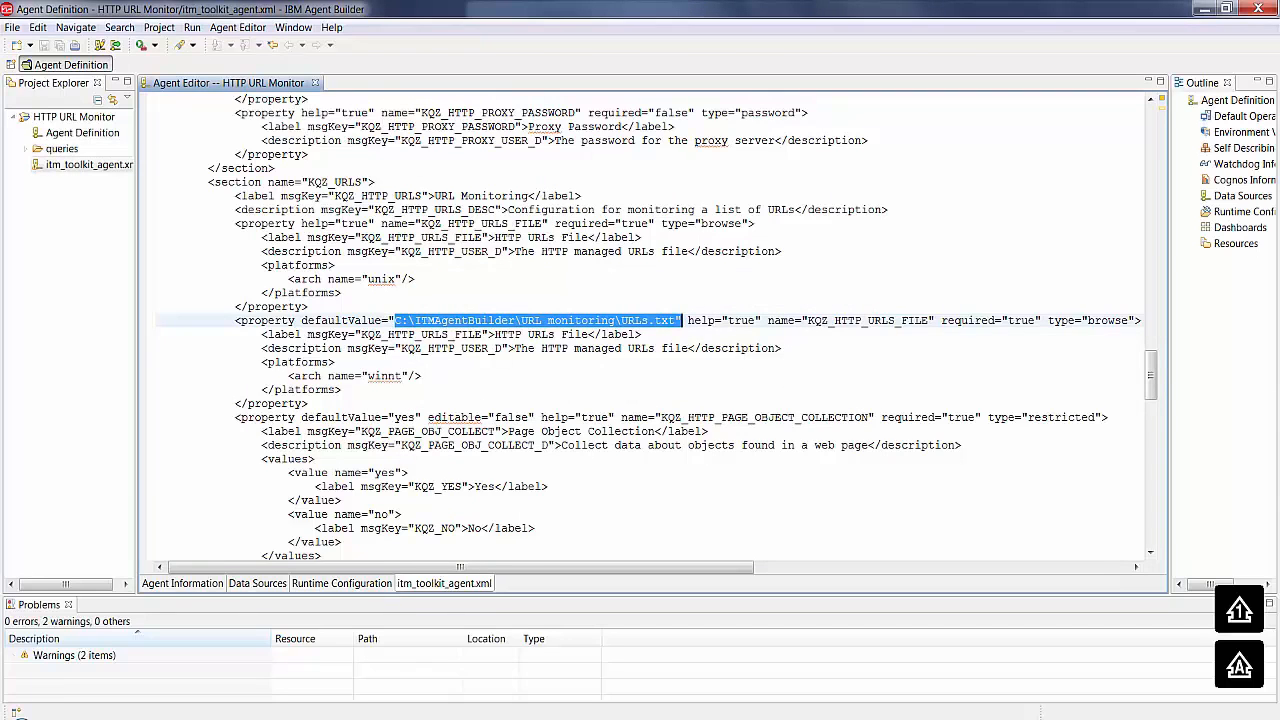
# - Dismiss the Generate Agent Wizard and look at the generated k20 folder in Windows Explorer
pyautogui.hotkey('alt', 'Tab')
pyautogui.moveTo(704, 484); pyautogui.dragTo(714, 244)
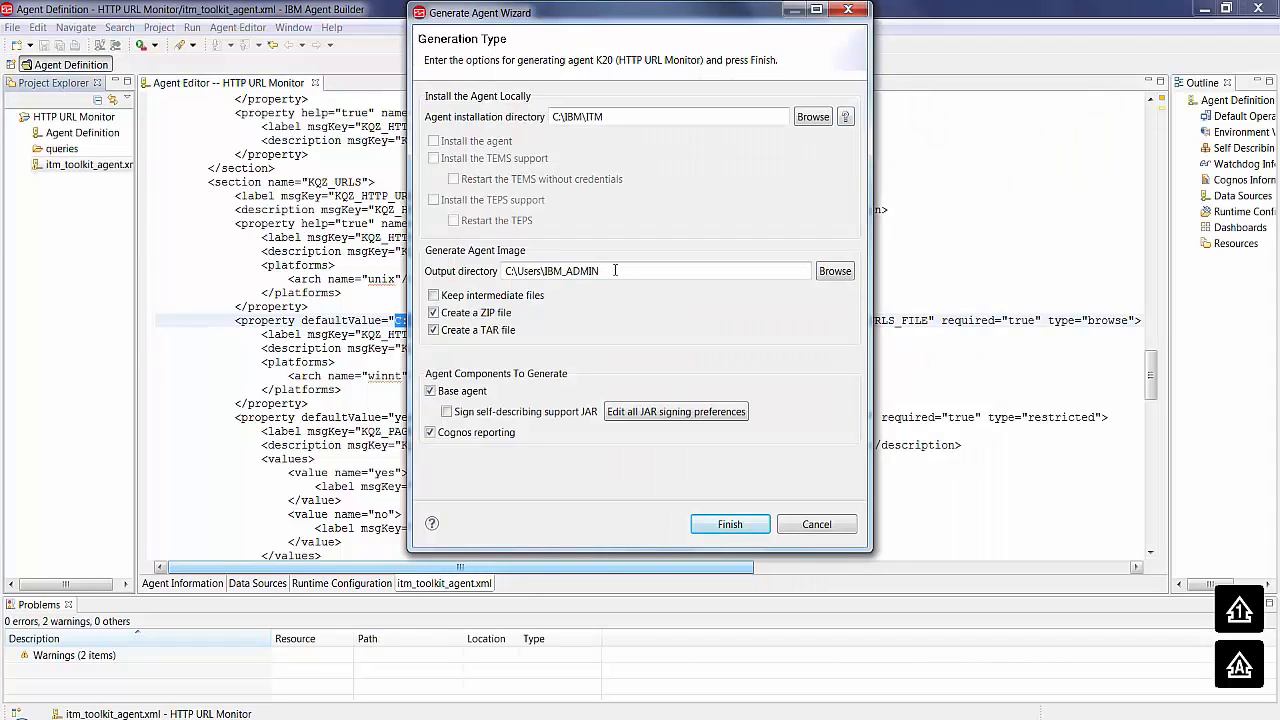
pyautogui.click(816, 524)
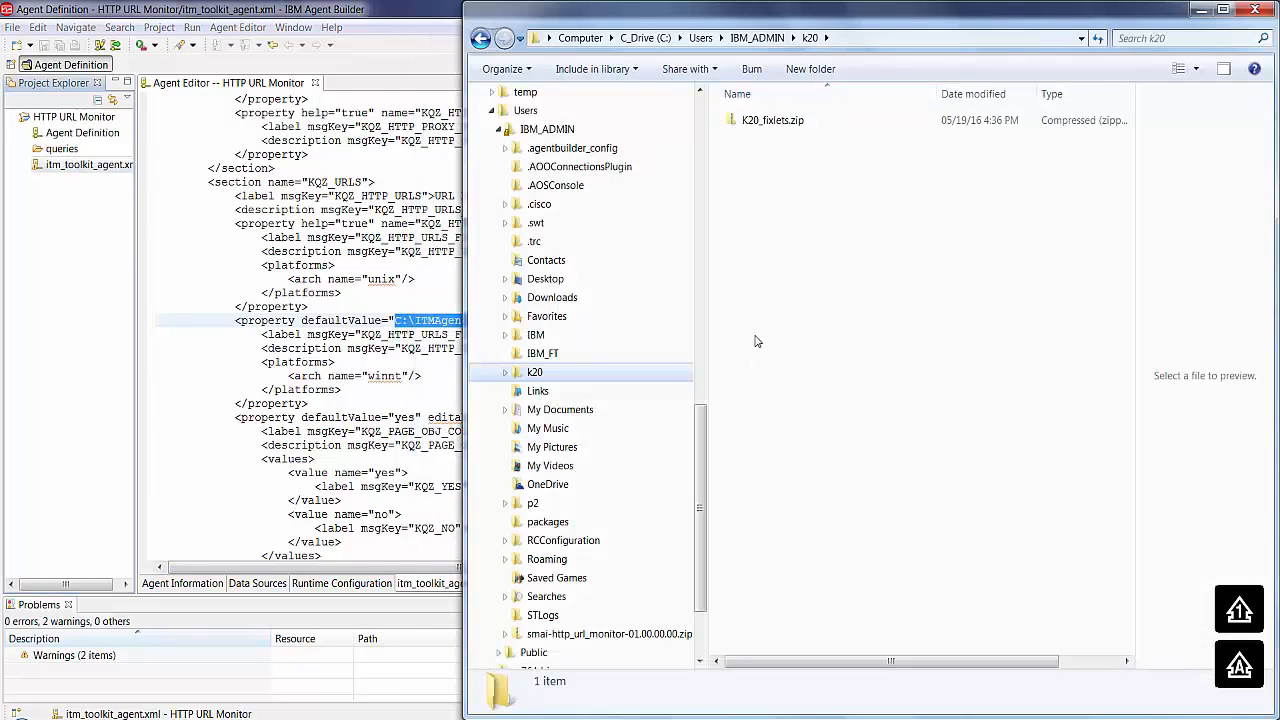